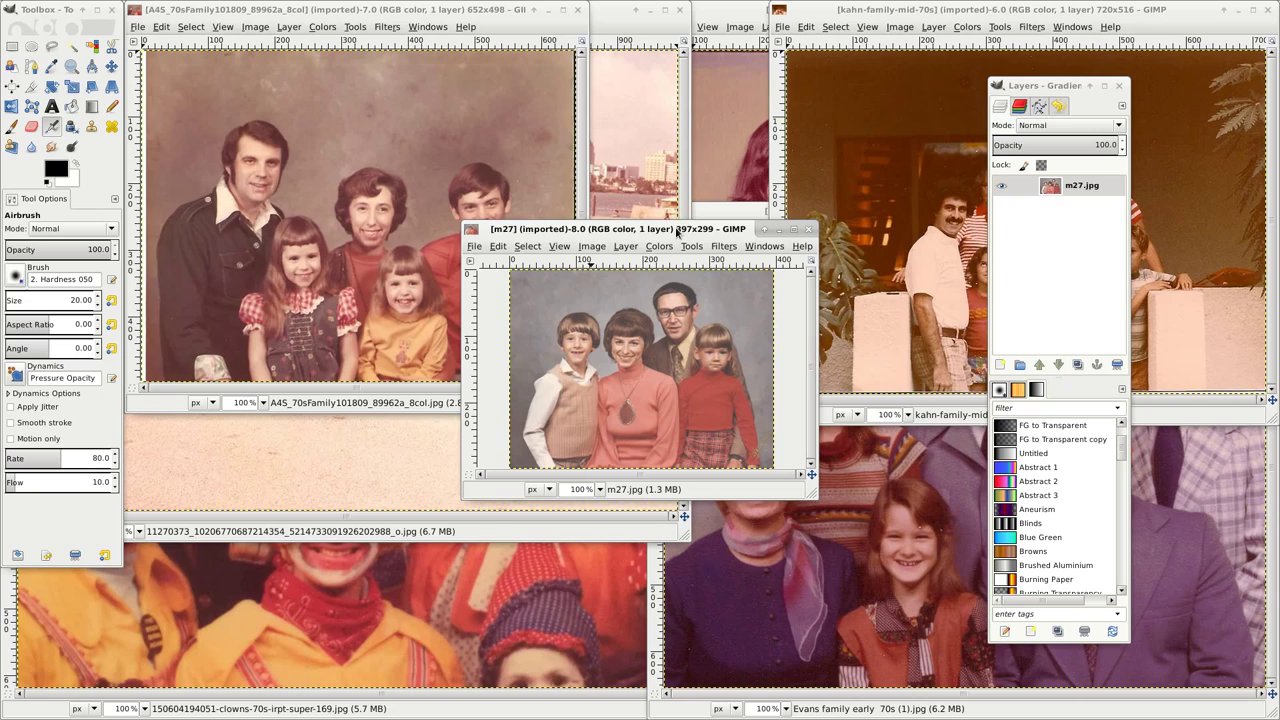
# Preview Auto levels on the m27 photo, discard the correction, and close the photo.
pyautogui.moveTo(677, 233)
pyautogui.mouseDown()
pyautogui.moveTo(667, 185)
pyautogui.moveTo(701, 204)
pyautogui.moveTo(659, 216)
pyautogui.mouseUp()
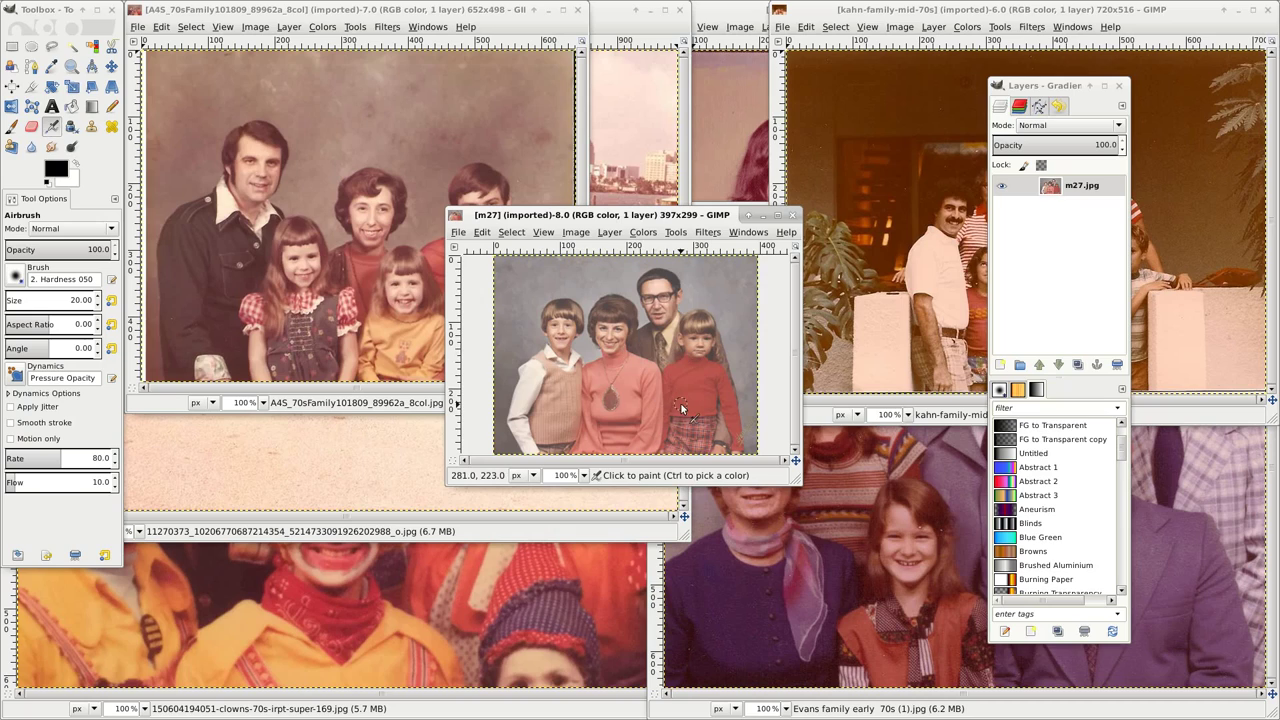
pyautogui.click(636, 236)
pyautogui.click(660, 318)
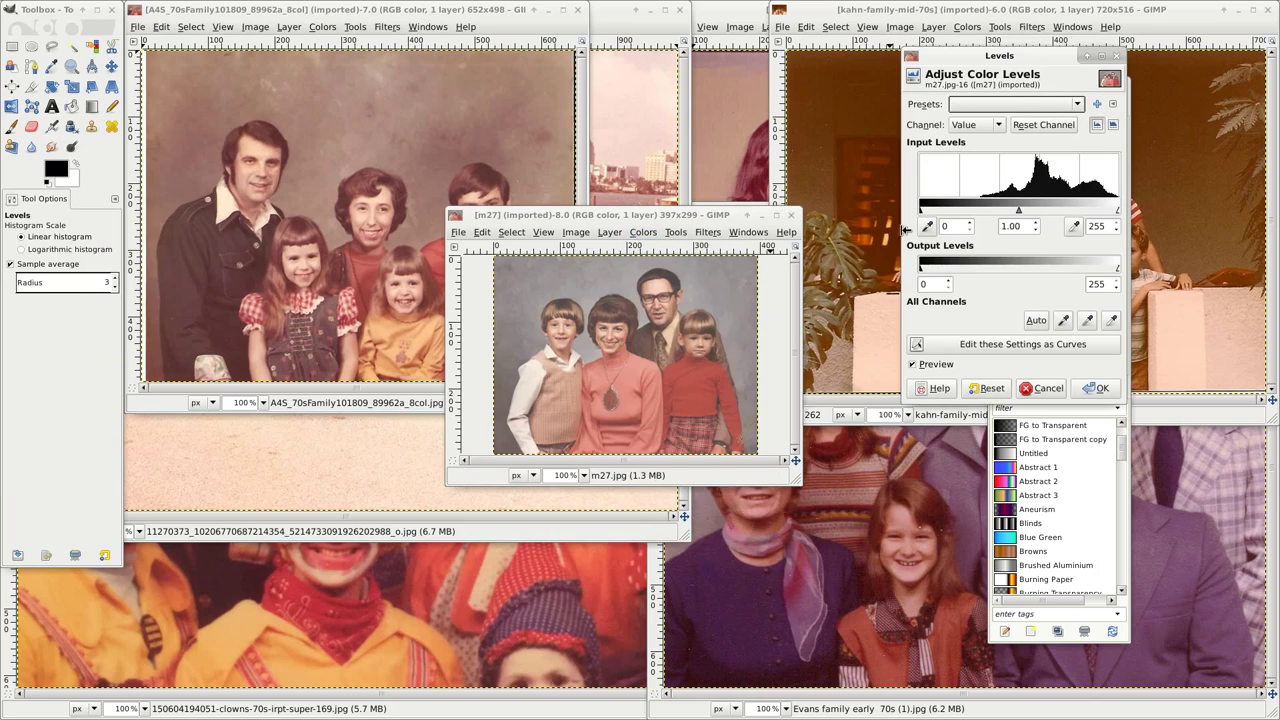
pyautogui.click(1041, 322)
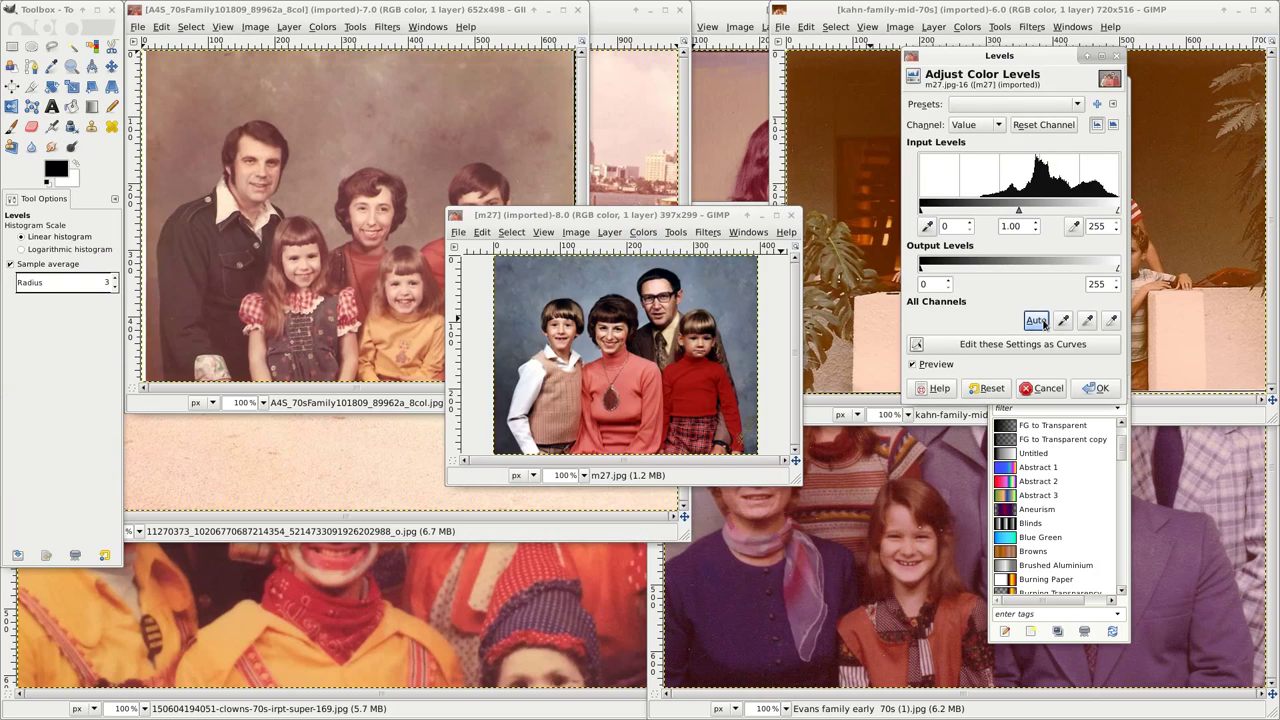
pyautogui.click(936, 364)
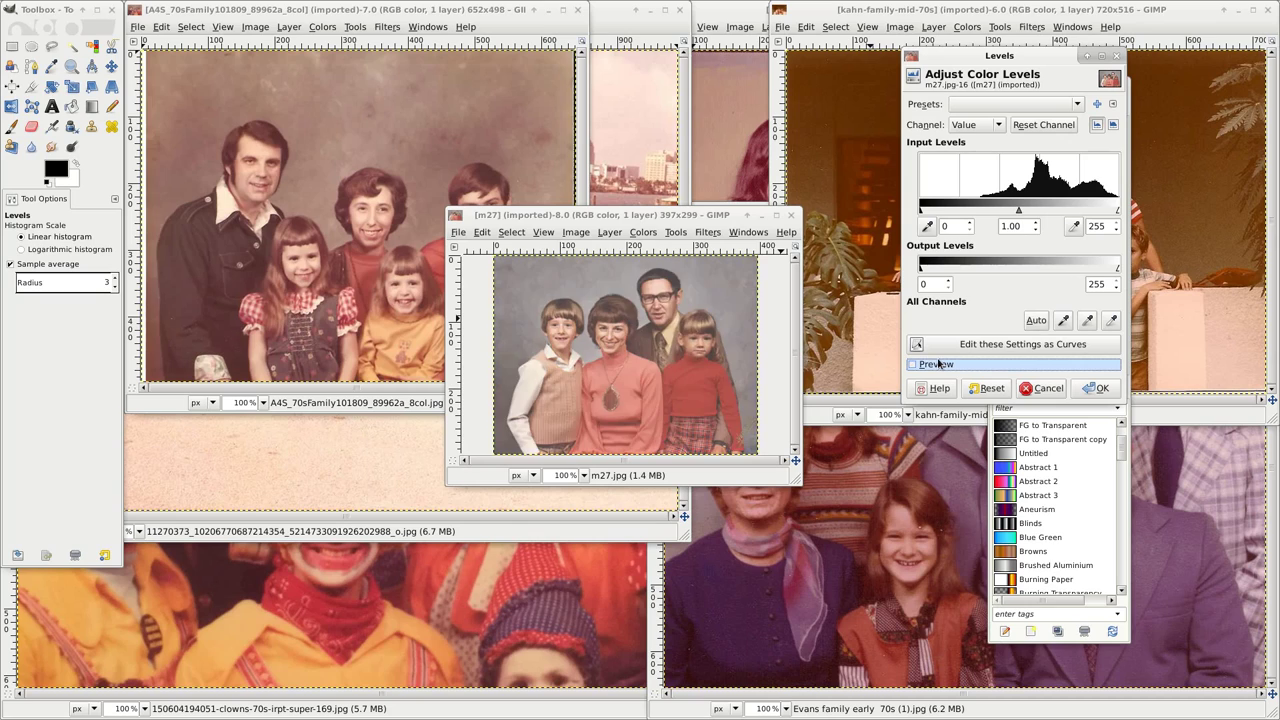
pyautogui.click(936, 364)
pyautogui.click(936, 364)
pyautogui.click(936, 364)
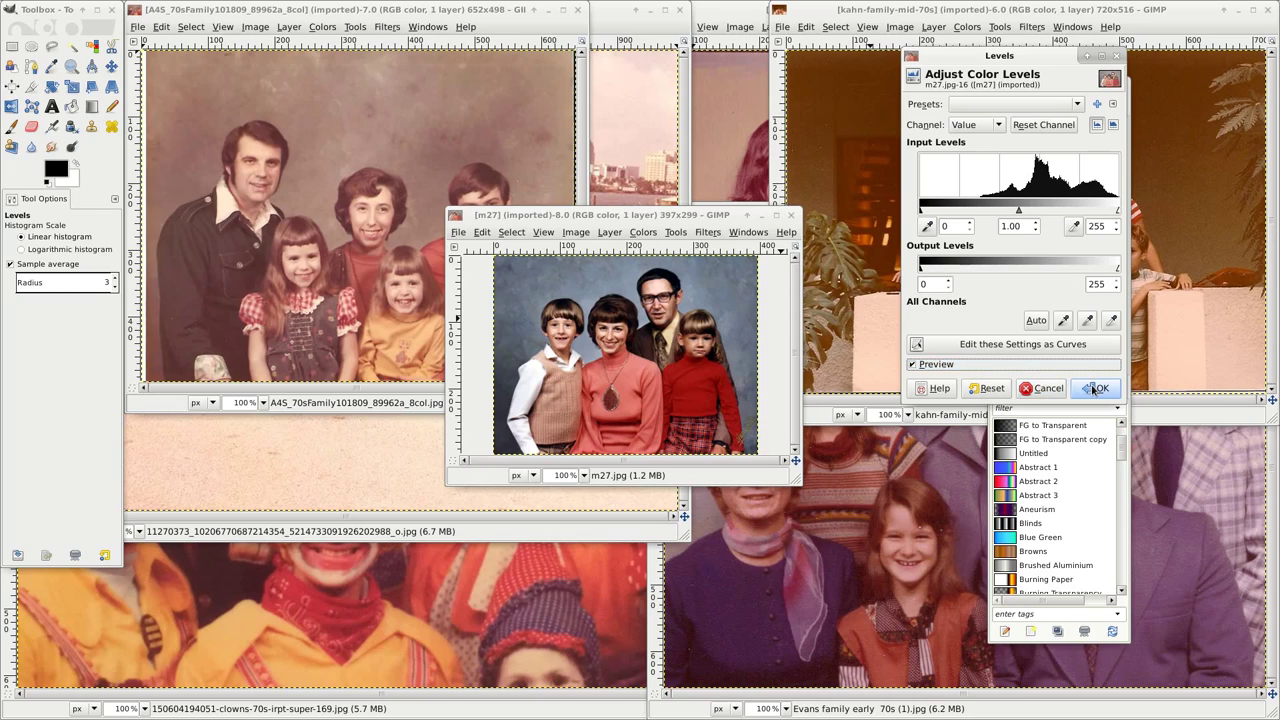
pyautogui.click(1045, 388)
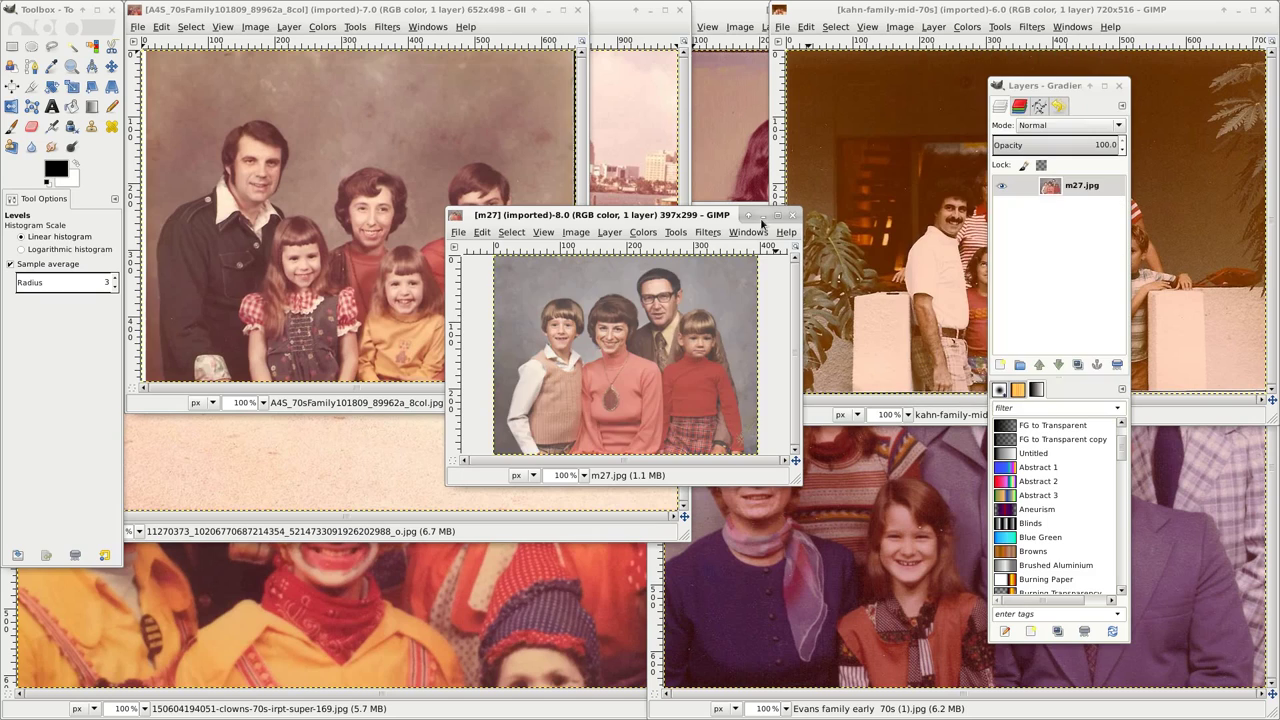
pyautogui.click(794, 216)
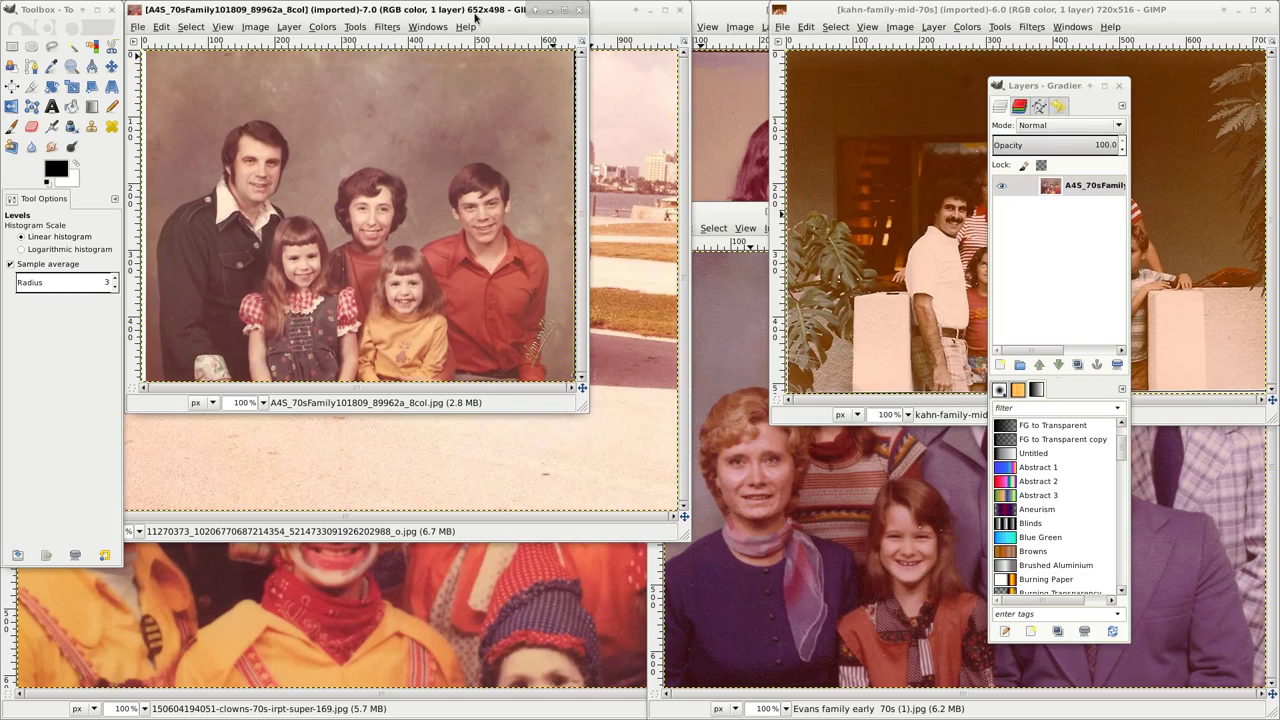
# Try Auto levels on the five-person family portrait, compare the preview, and discard it.
pyautogui.moveTo(476, 16); pyautogui.dragTo(772, 128)
pyautogui.hotkey('ctrl', 'l')
pyautogui.click(1036, 320)
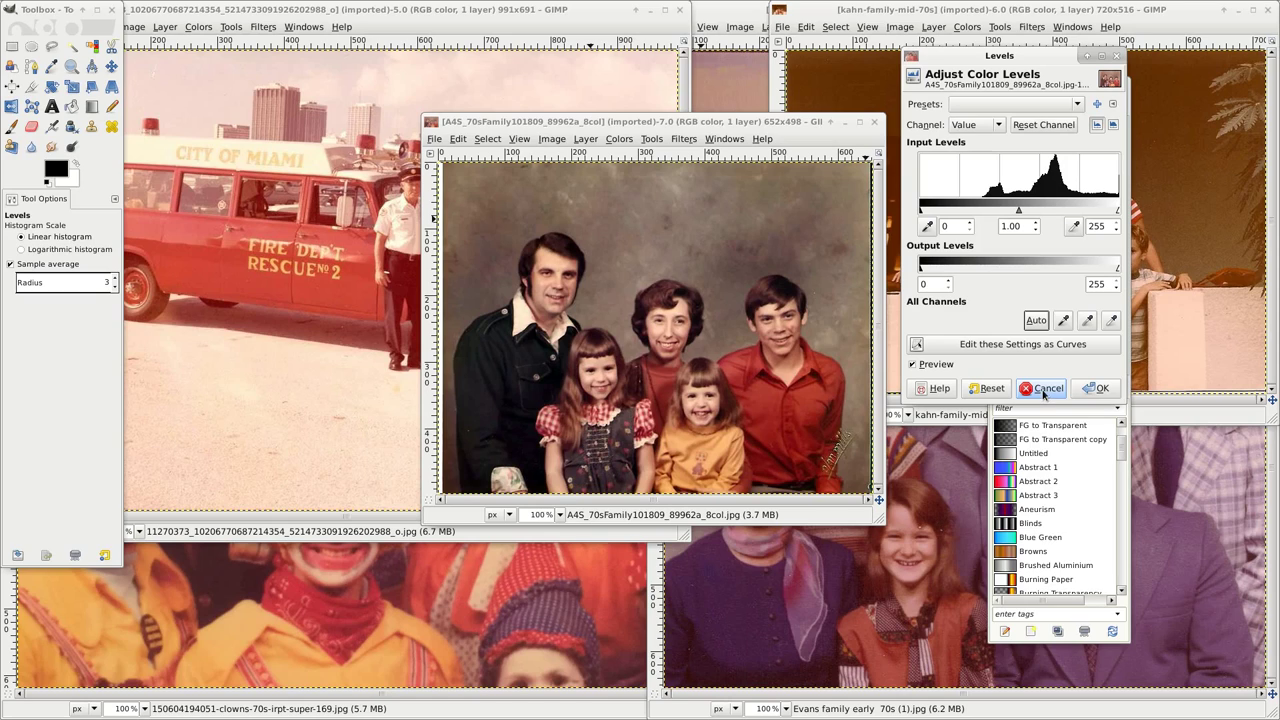
pyautogui.click(962, 367)
pyautogui.click(963, 368)
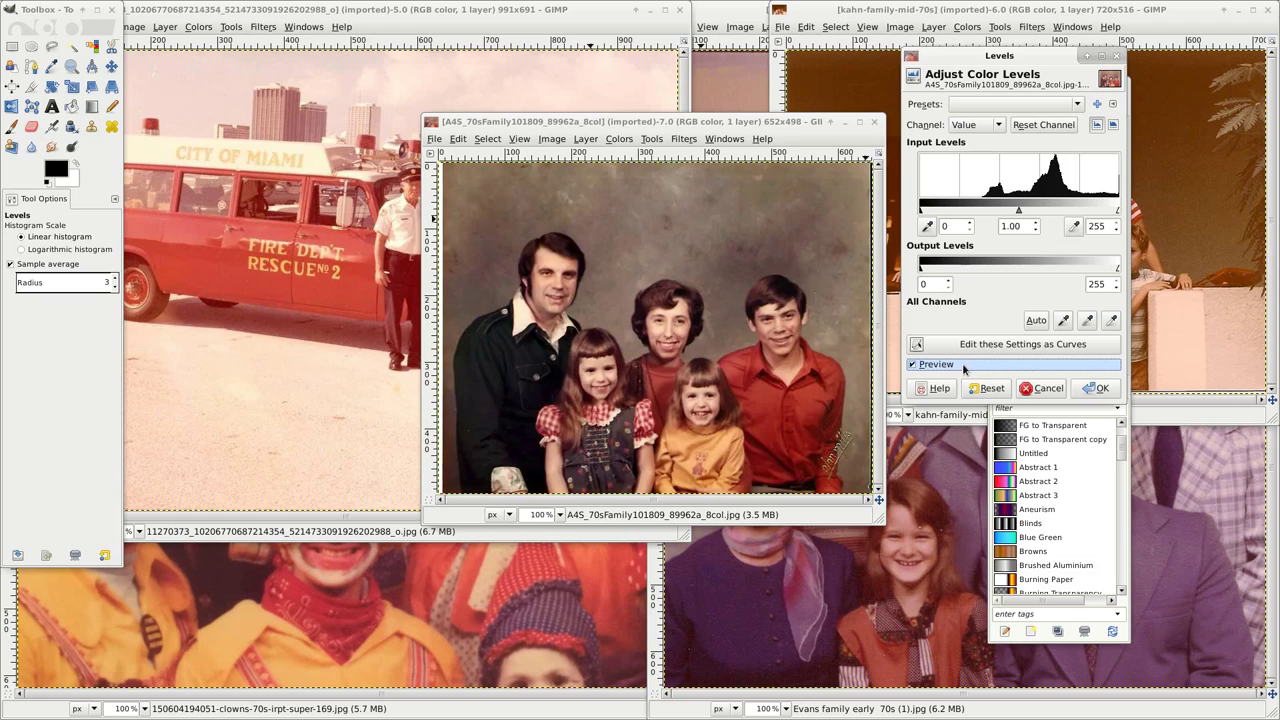
pyautogui.click(1045, 388)
# Close the family portrait and apply Auto levels to the fire-rescue photo.
pyautogui.click(875, 122)
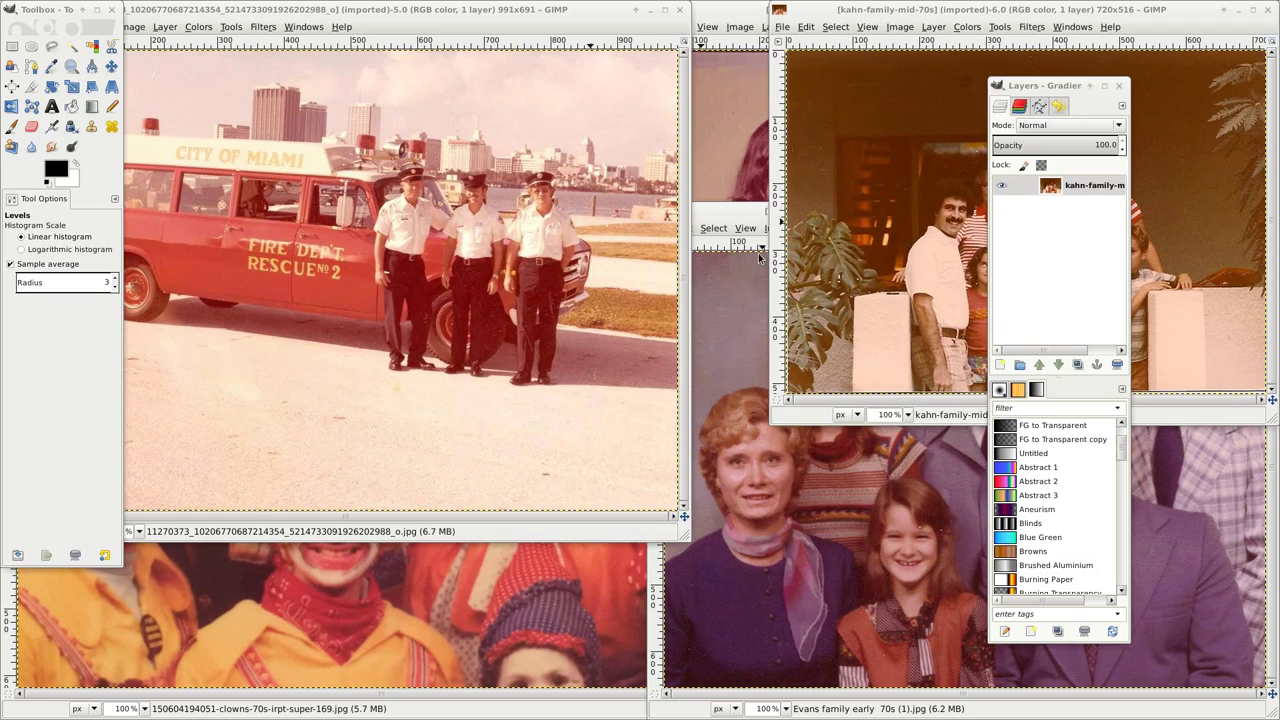
pyautogui.moveTo(540, 9); pyautogui.dragTo(810, 75)
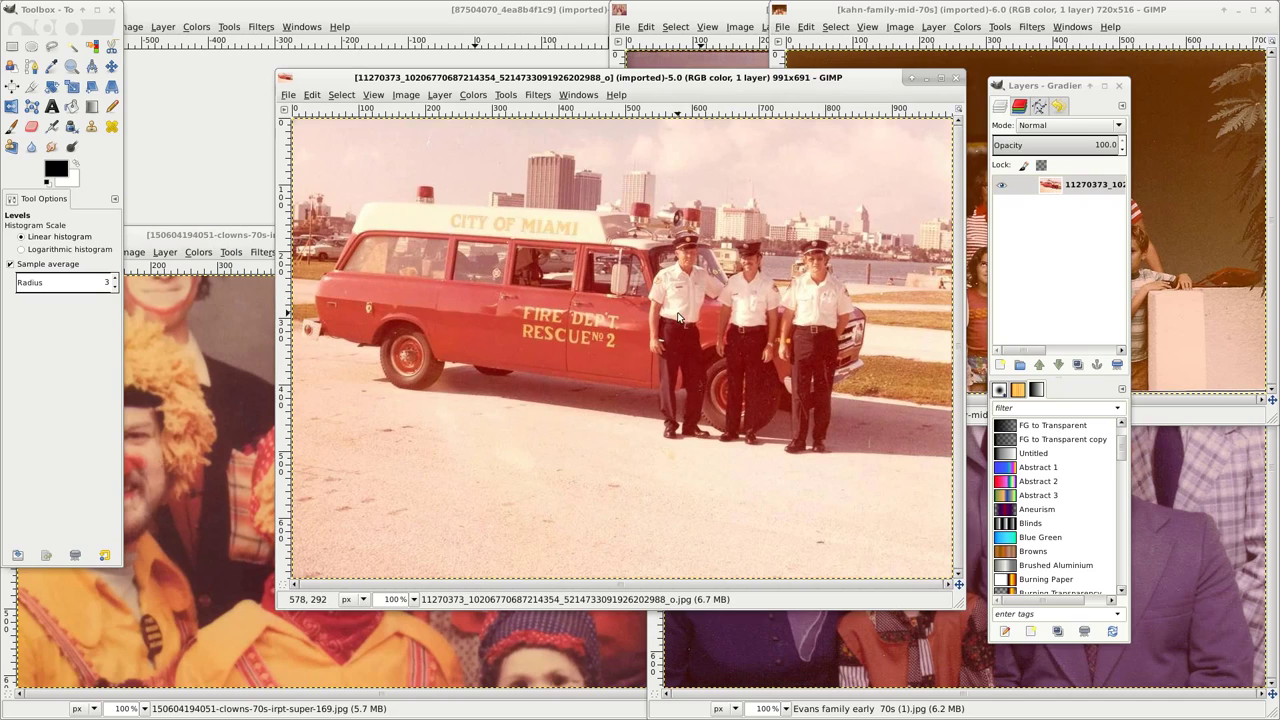
pyautogui.click(470, 95)
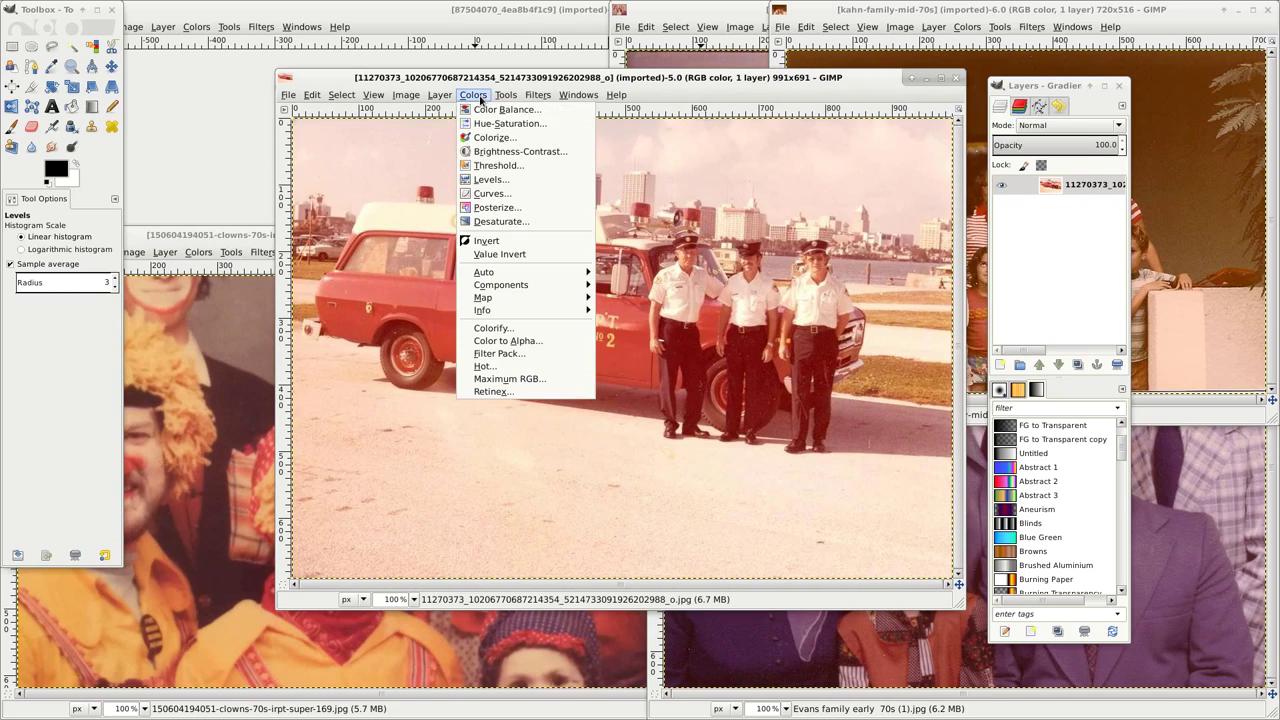
pyautogui.click(681, 90)
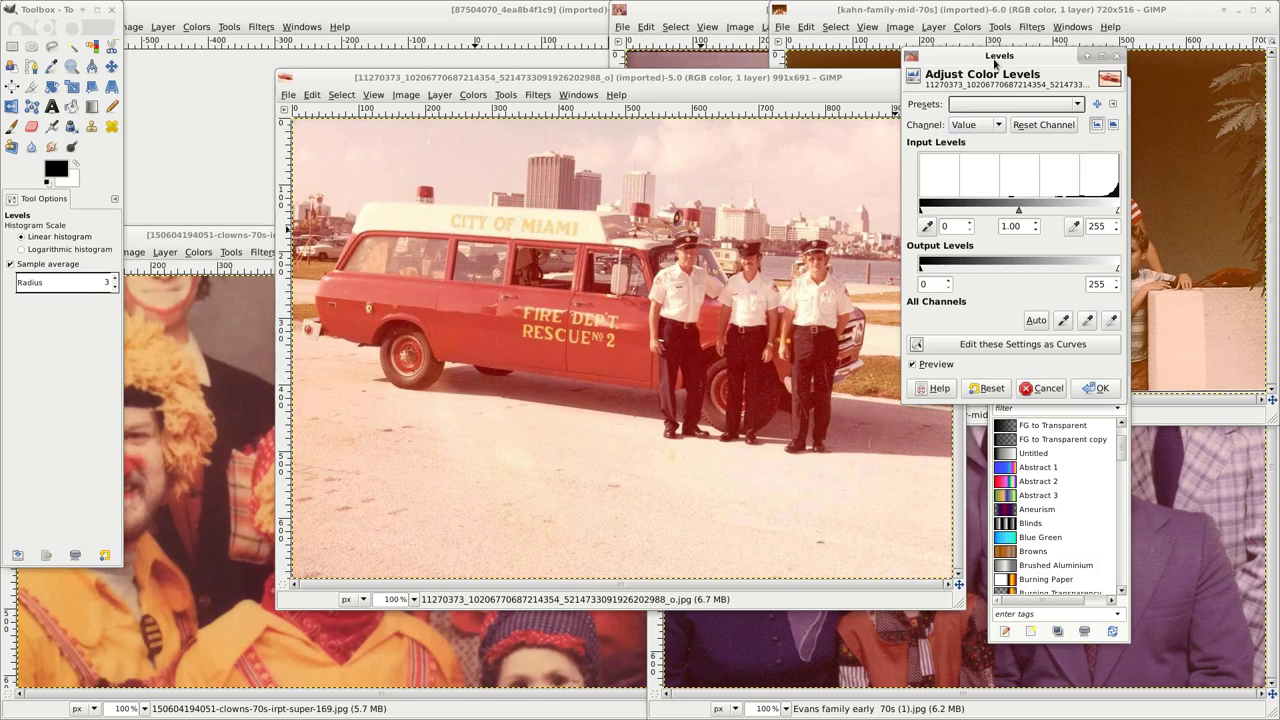
pyautogui.moveTo(993, 55); pyautogui.dragTo(998, 114)
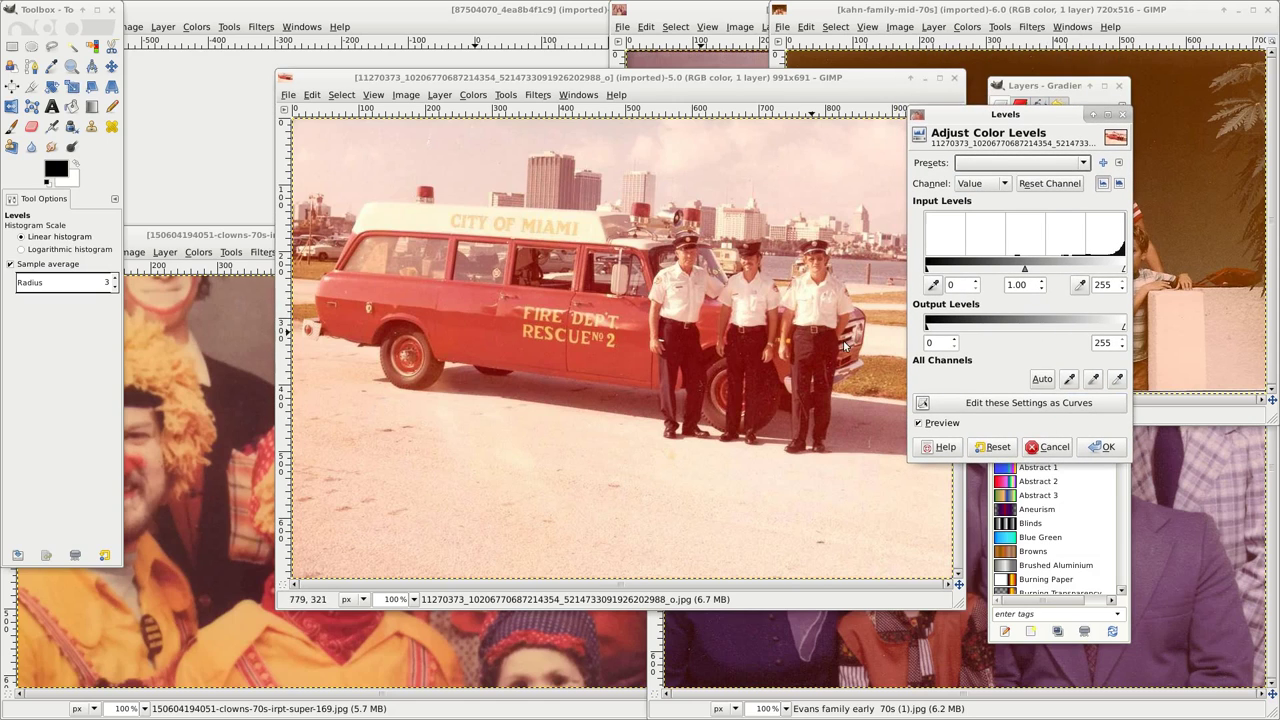
pyautogui.click(1043, 380)
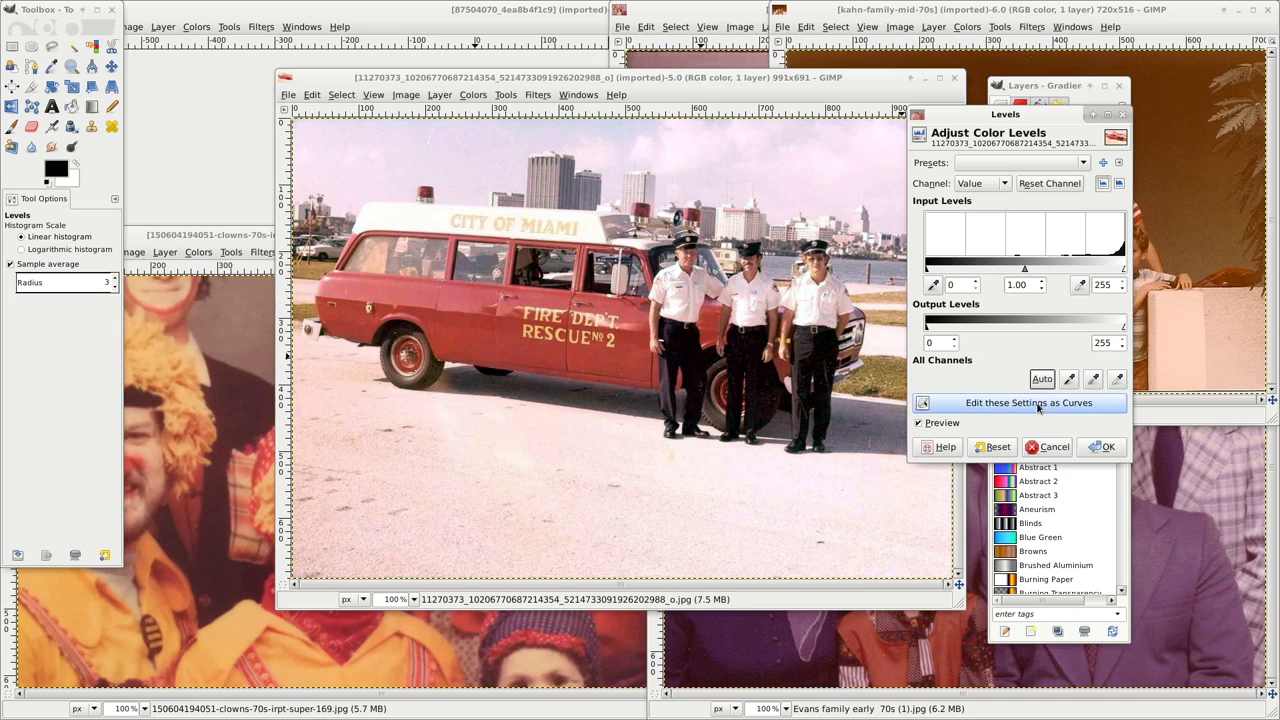
# Adjust the result as a curve, discard it, close the photo, and centre the kahn-family photo.
pyautogui.click(1030, 403)
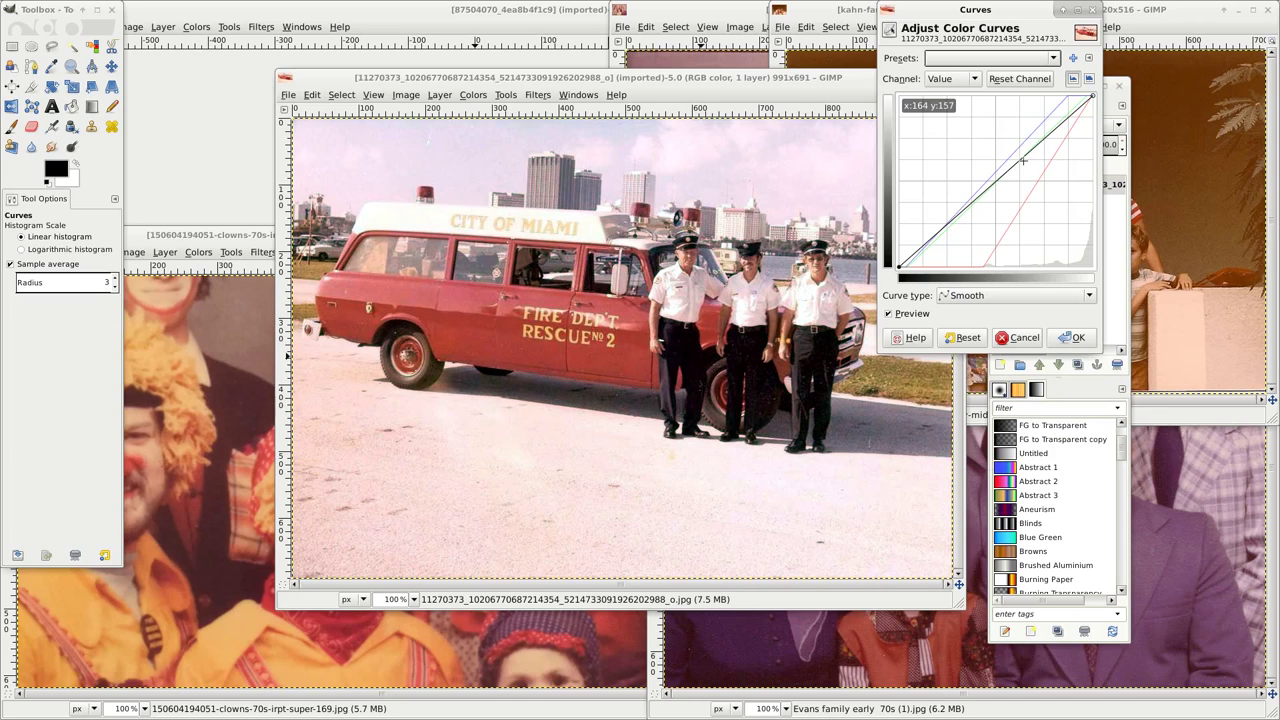
pyautogui.moveTo(1022, 160); pyautogui.dragTo(1022, 152)
pyautogui.moveTo(979, 194); pyautogui.dragTo(975, 213)
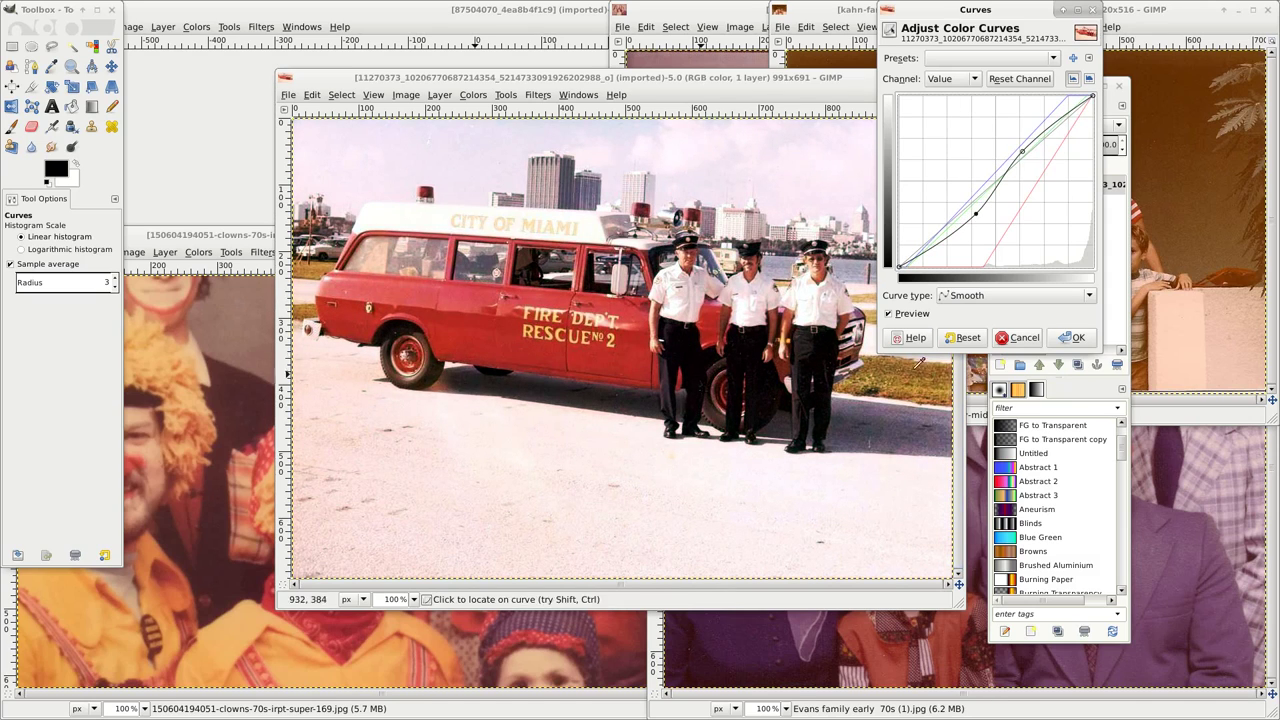
pyautogui.click(909, 316)
pyautogui.click(909, 316)
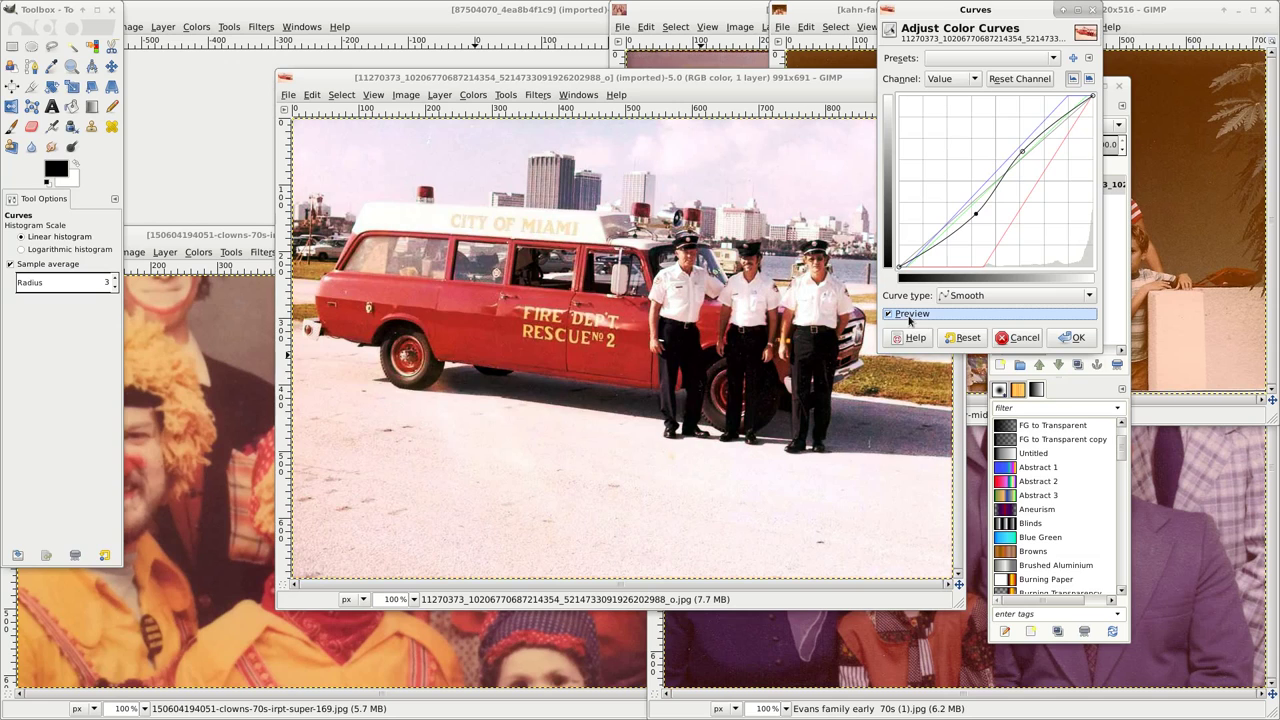
pyautogui.click(1017, 337)
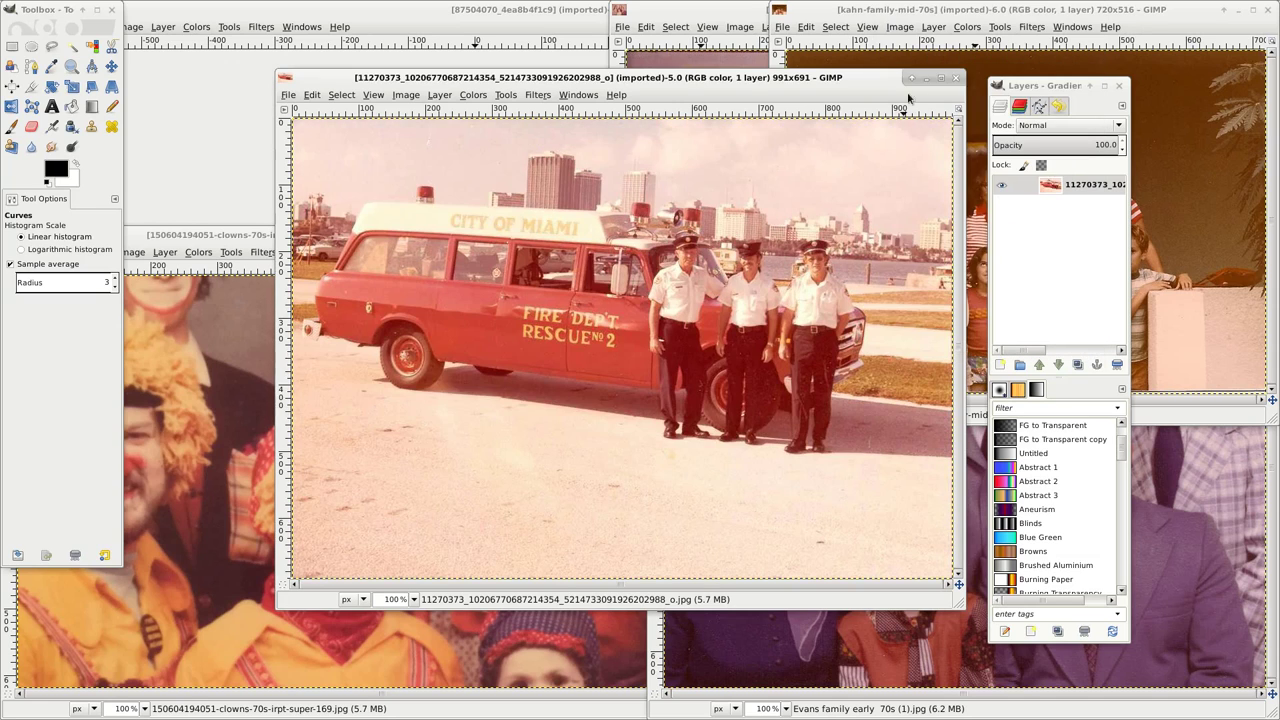
pyautogui.click(956, 80)
pyautogui.moveTo(925, 9); pyautogui.dragTo(543, 149)
pyautogui.click(588, 166)
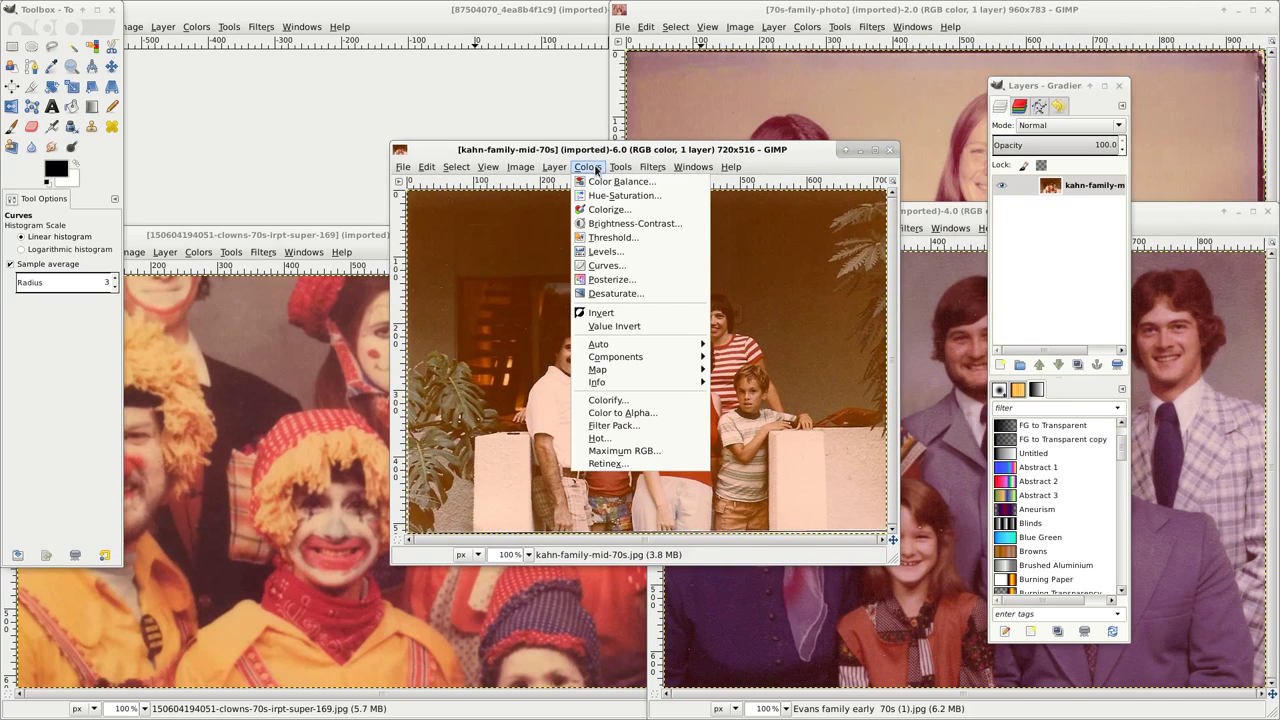
pyautogui.click(604, 251)
pyautogui.click(1042, 379)
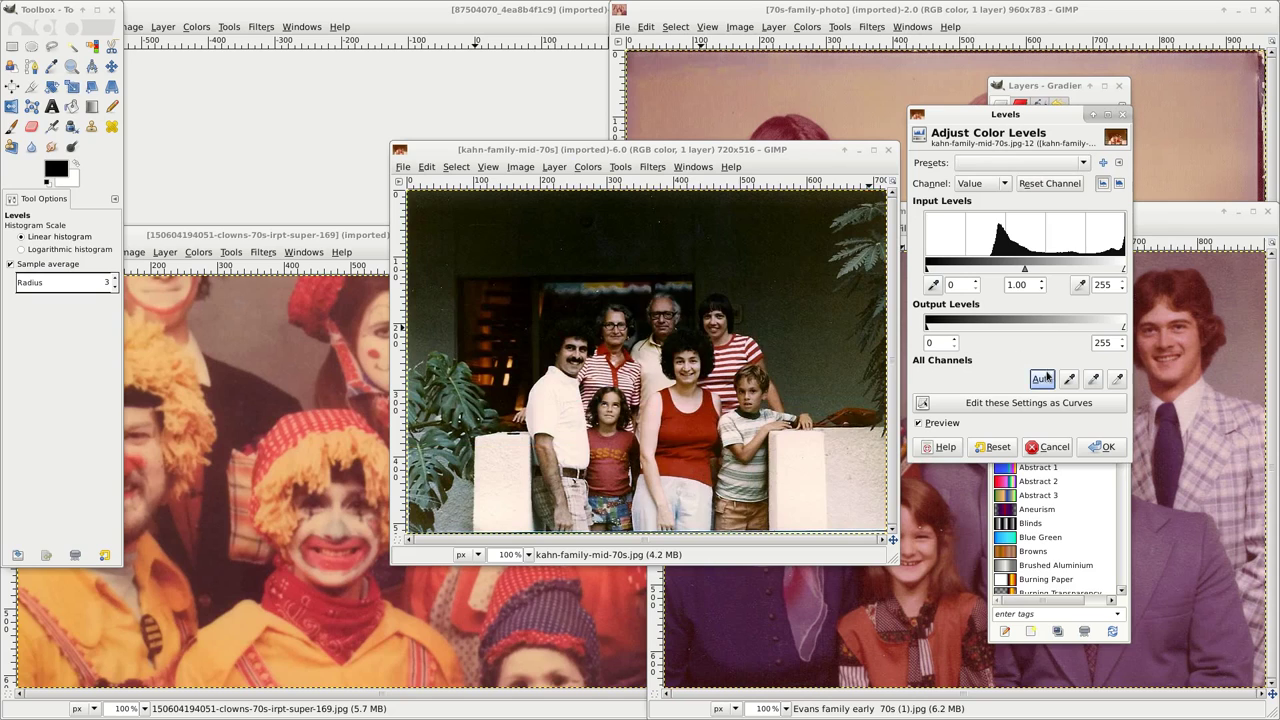
pyautogui.click(987, 427)
pyautogui.click(987, 427)
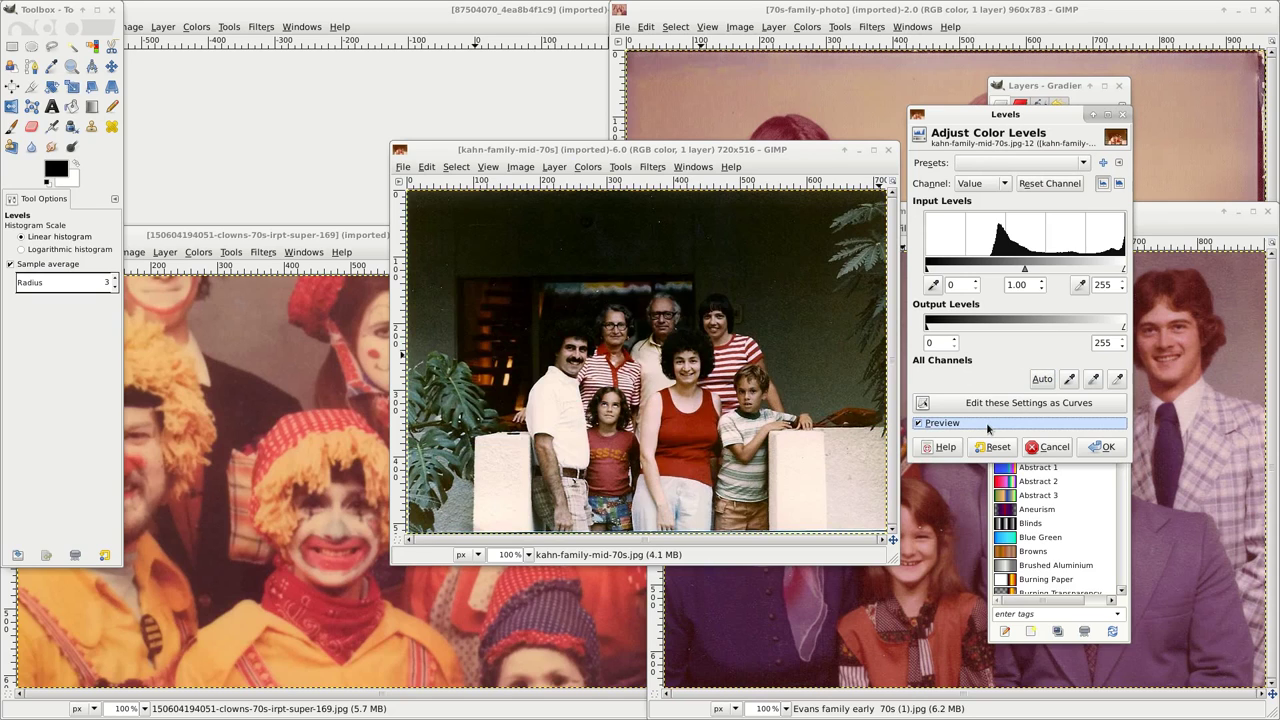
pyautogui.click(987, 424)
pyautogui.click(987, 424)
pyautogui.click(987, 424)
pyautogui.click(987, 424)
pyautogui.click(1050, 447)
pyautogui.click(888, 149)
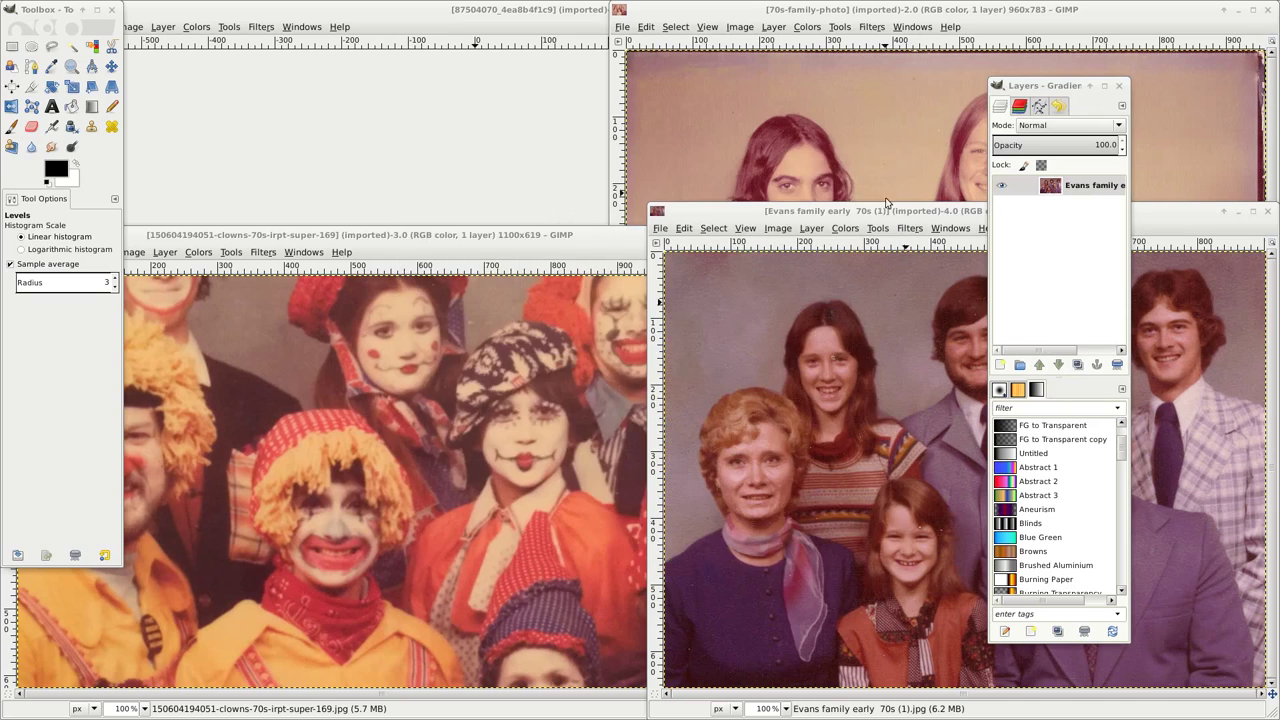
pyautogui.moveTo(884, 212); pyautogui.dragTo(620, 51)
pyautogui.click(581, 67)
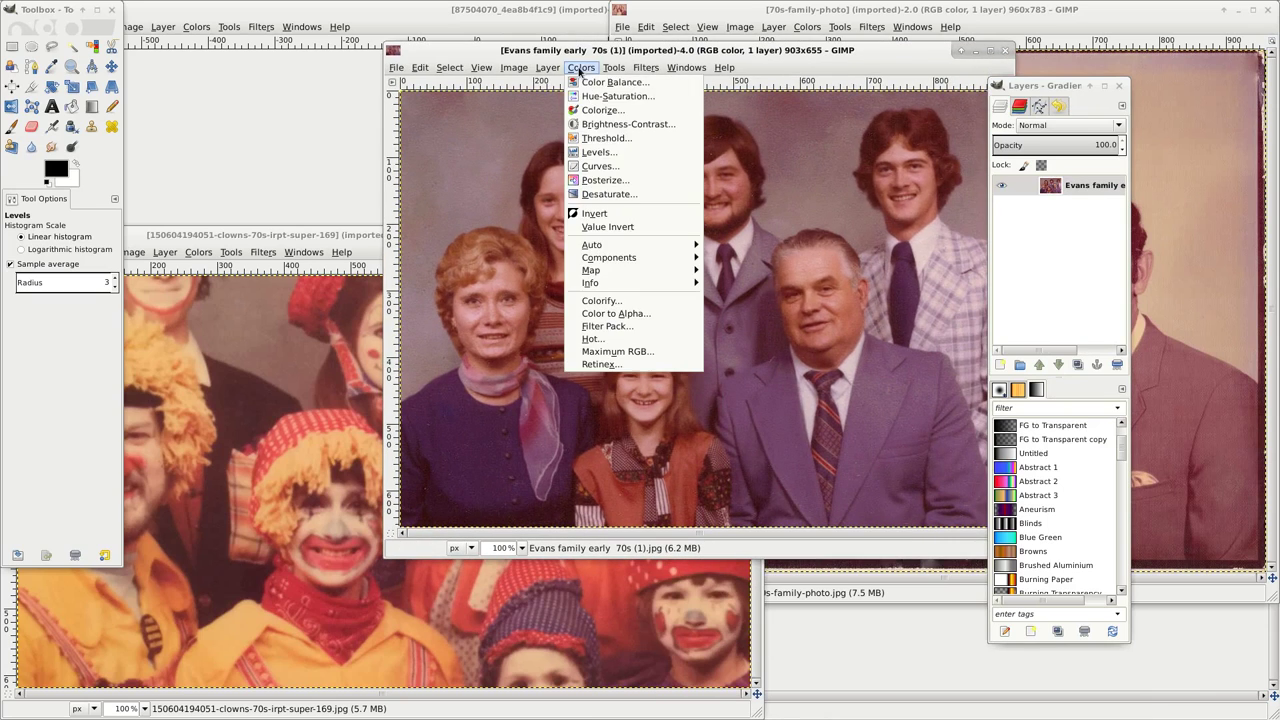
pyautogui.click(599, 152)
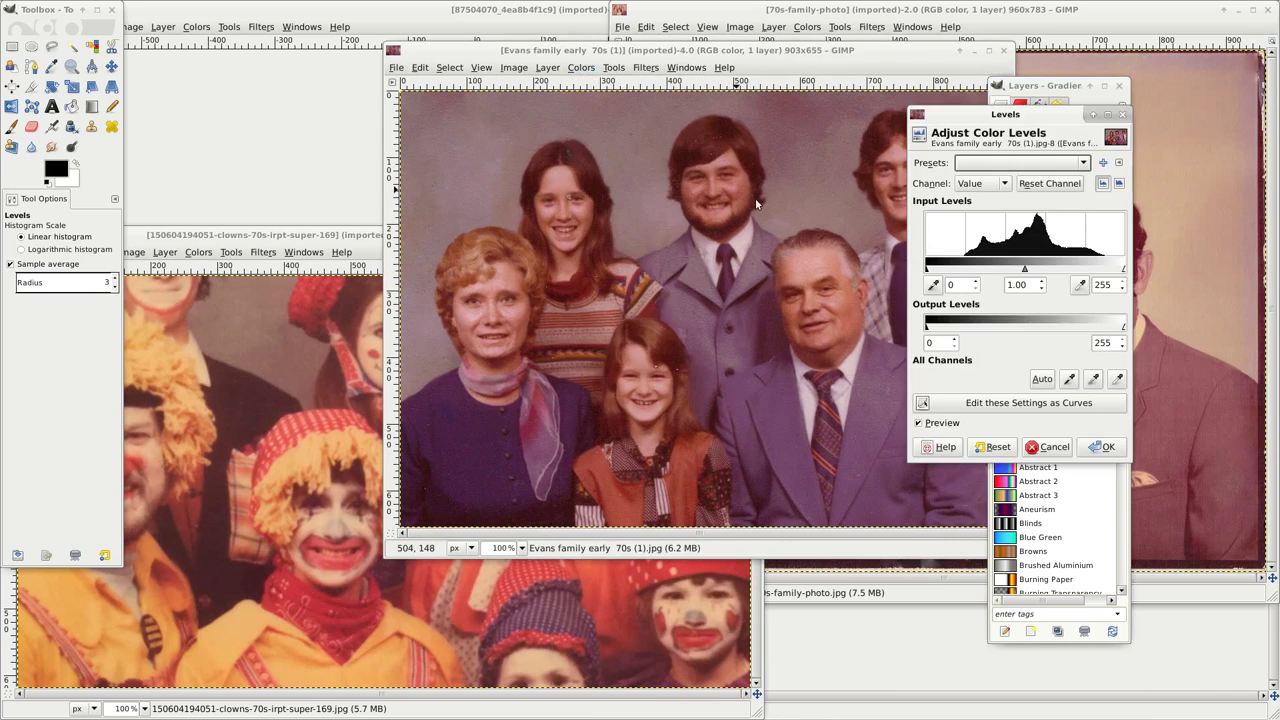
pyautogui.click(1042, 379)
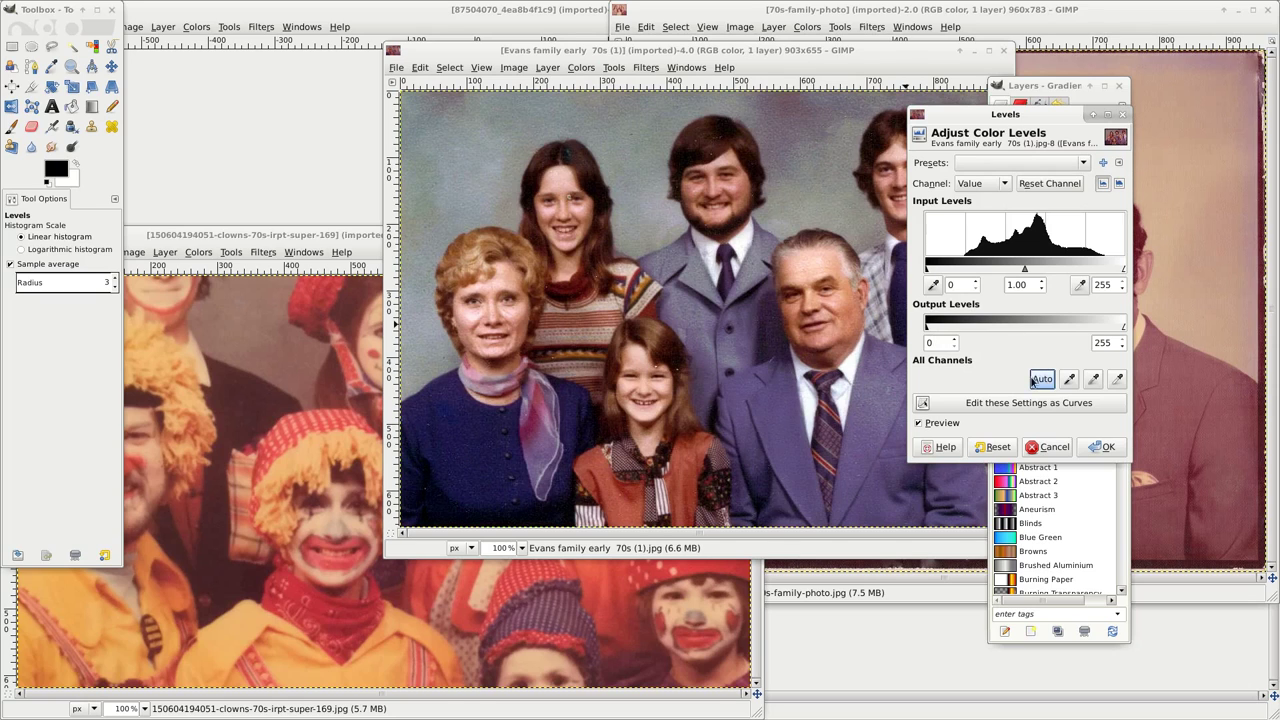
pyautogui.click(960, 425)
pyautogui.click(960, 425)
pyautogui.click(1047, 446)
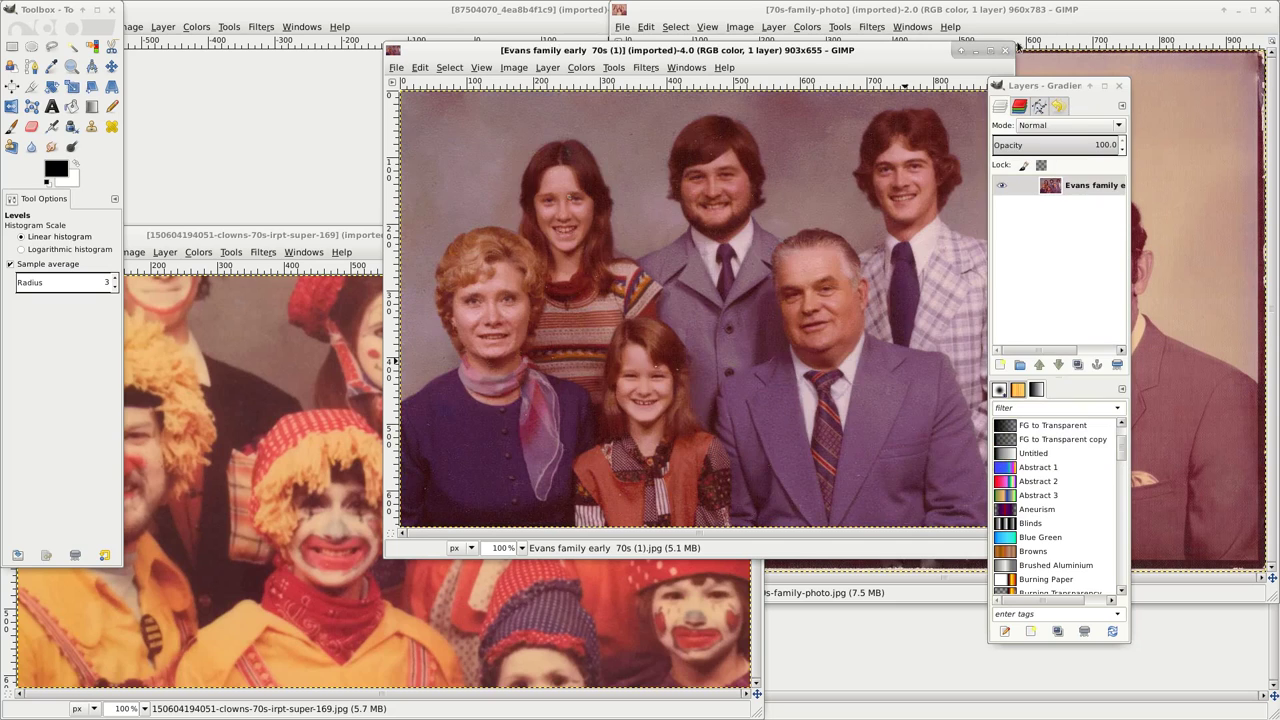
# Close the Evans photo, try Auto levels on the clowns photo, cancel, and close it.
pyautogui.click(1005, 50)
pyautogui.moveTo(464, 234); pyautogui.dragTo(773, 86)
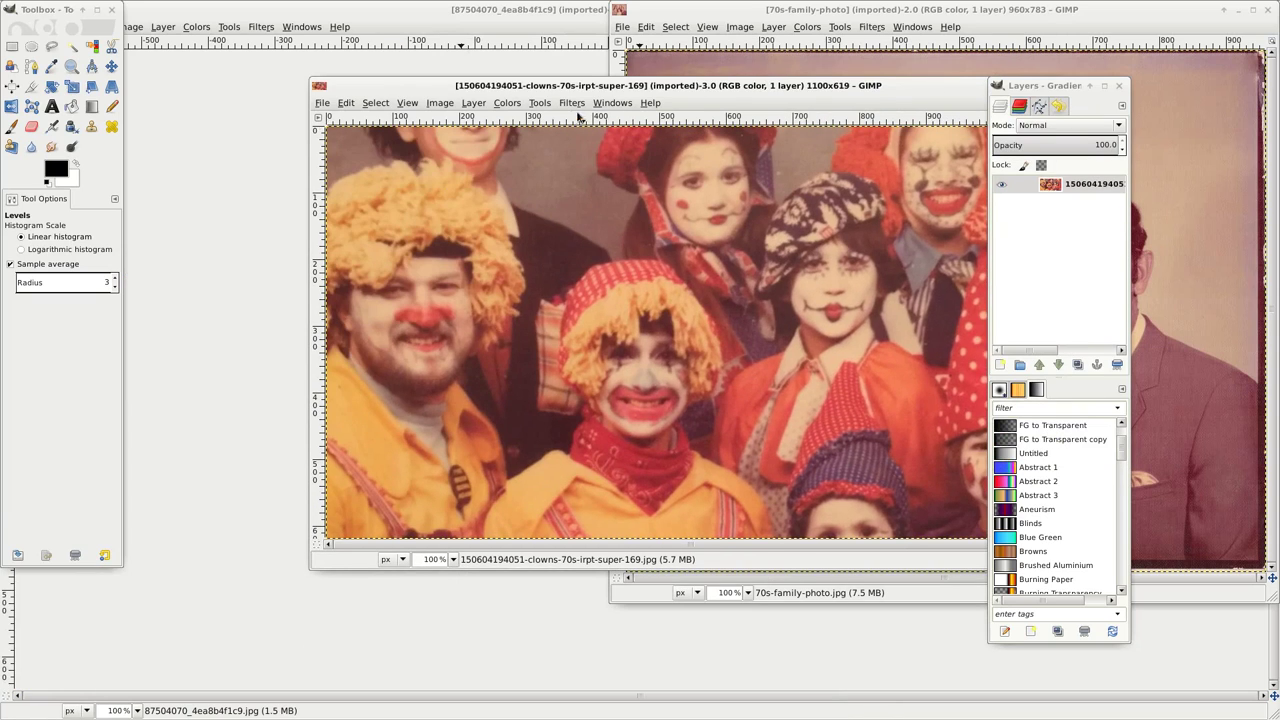
pyautogui.click(595, 159)
pyautogui.click(1042, 379)
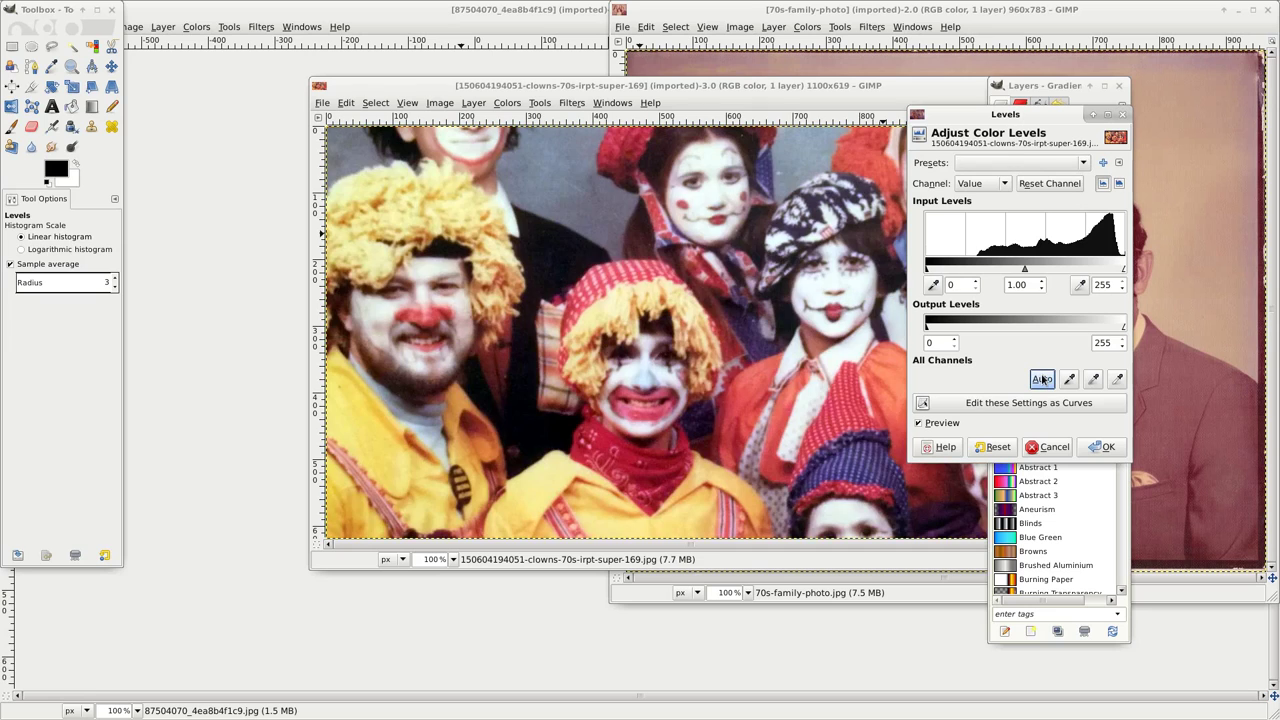
pyautogui.click(1047, 446)
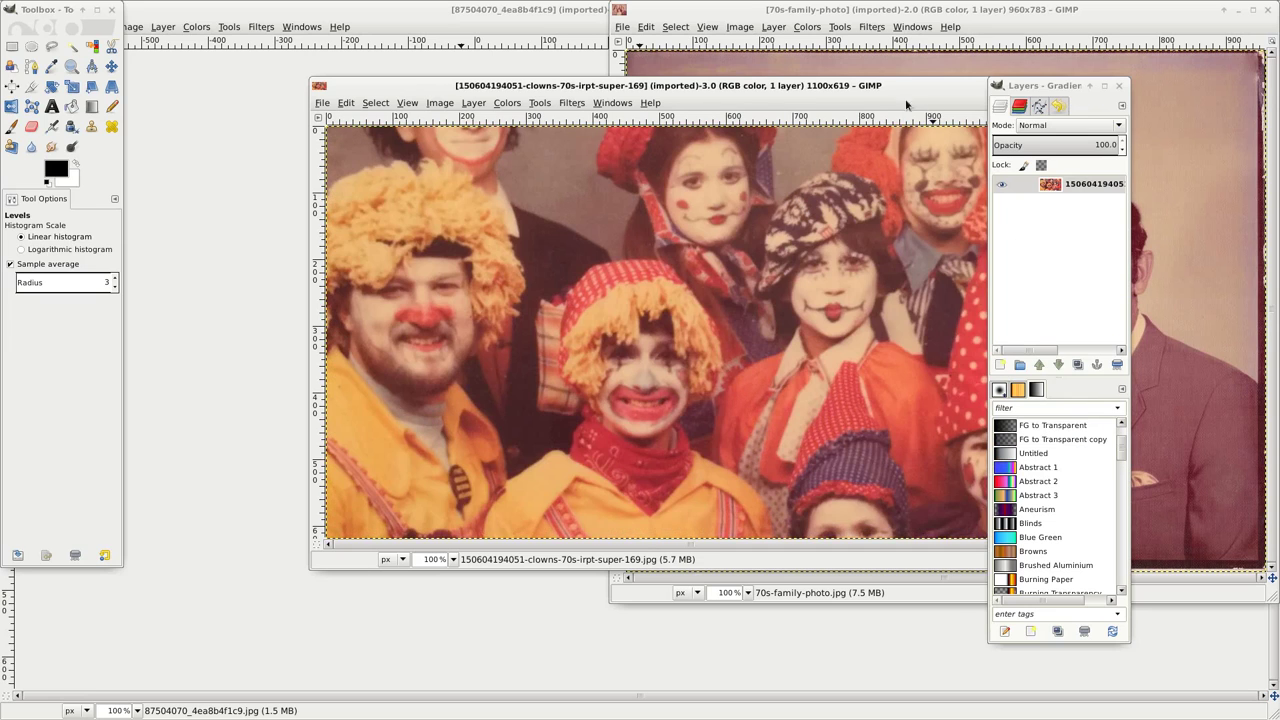
pyautogui.doubleClick(906, 86)
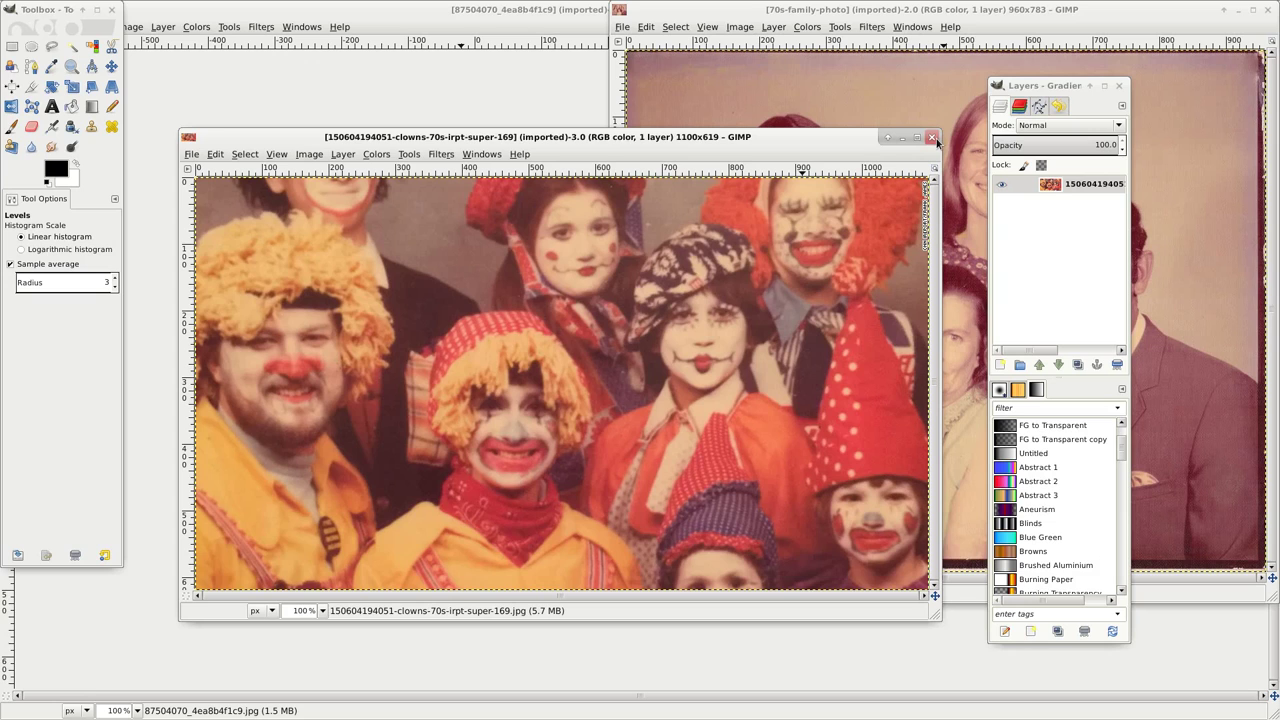
pyautogui.click(931, 137)
# Compare Auto levels on the 70s family photo, discard the correction, and close the photo.
pyautogui.moveTo(916, 18); pyautogui.dragTo(579, 52)
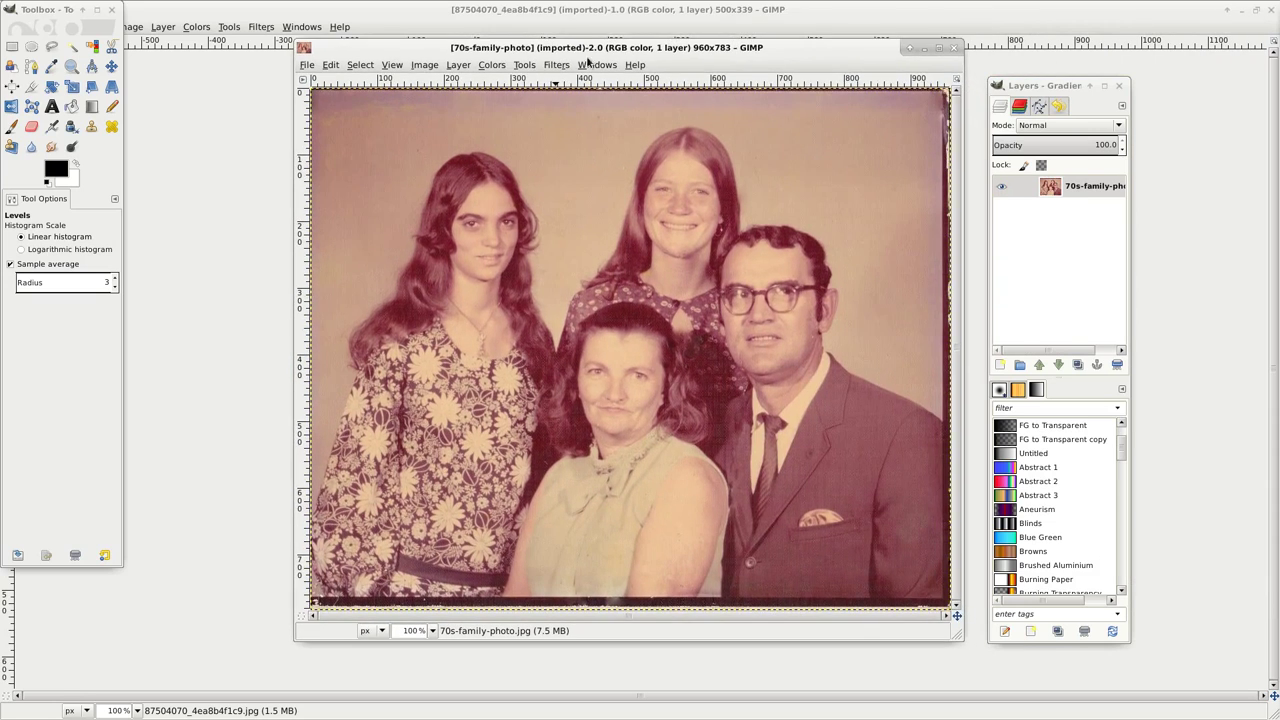
pyautogui.click(598, 238)
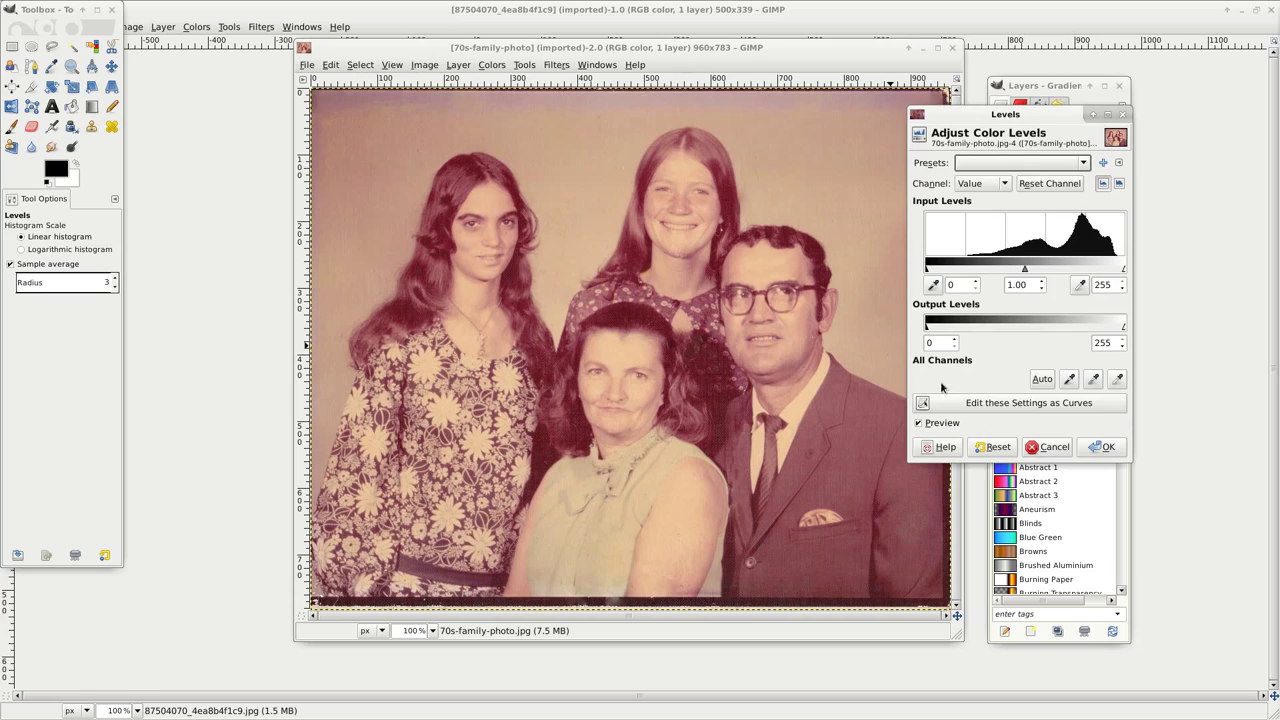
pyautogui.click(1042, 380)
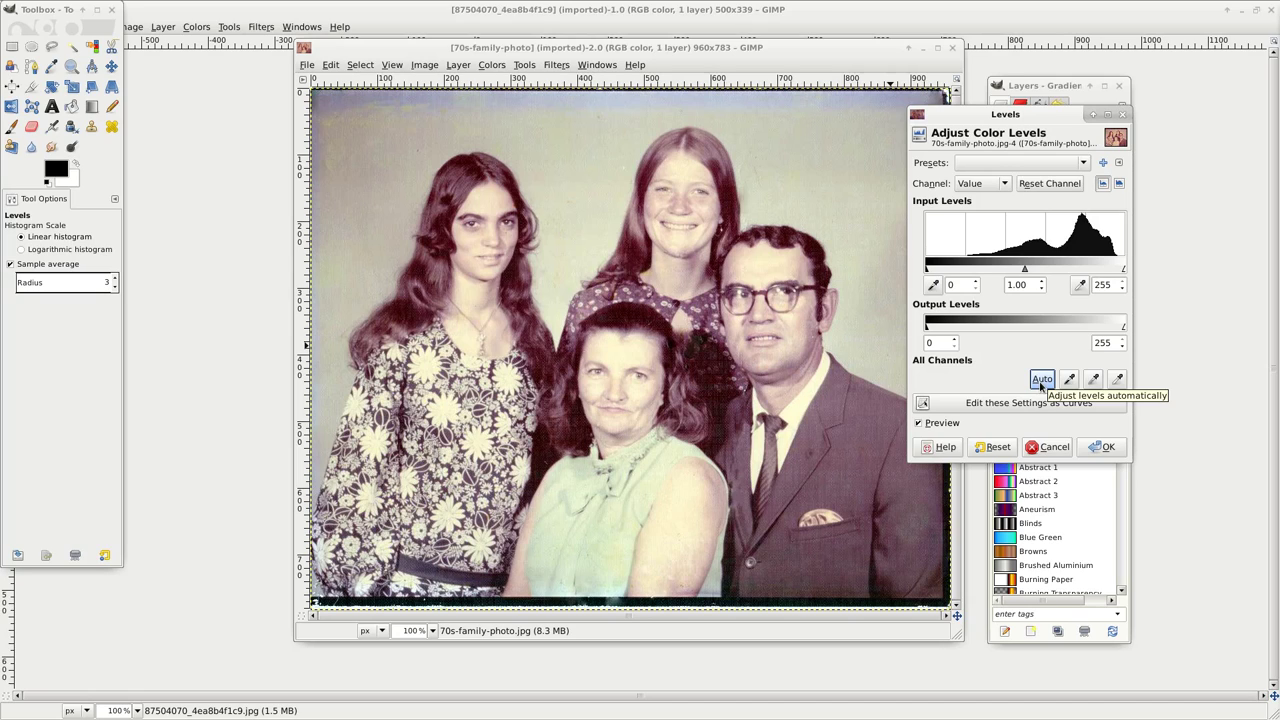
pyautogui.click(936, 423)
pyautogui.click(936, 423)
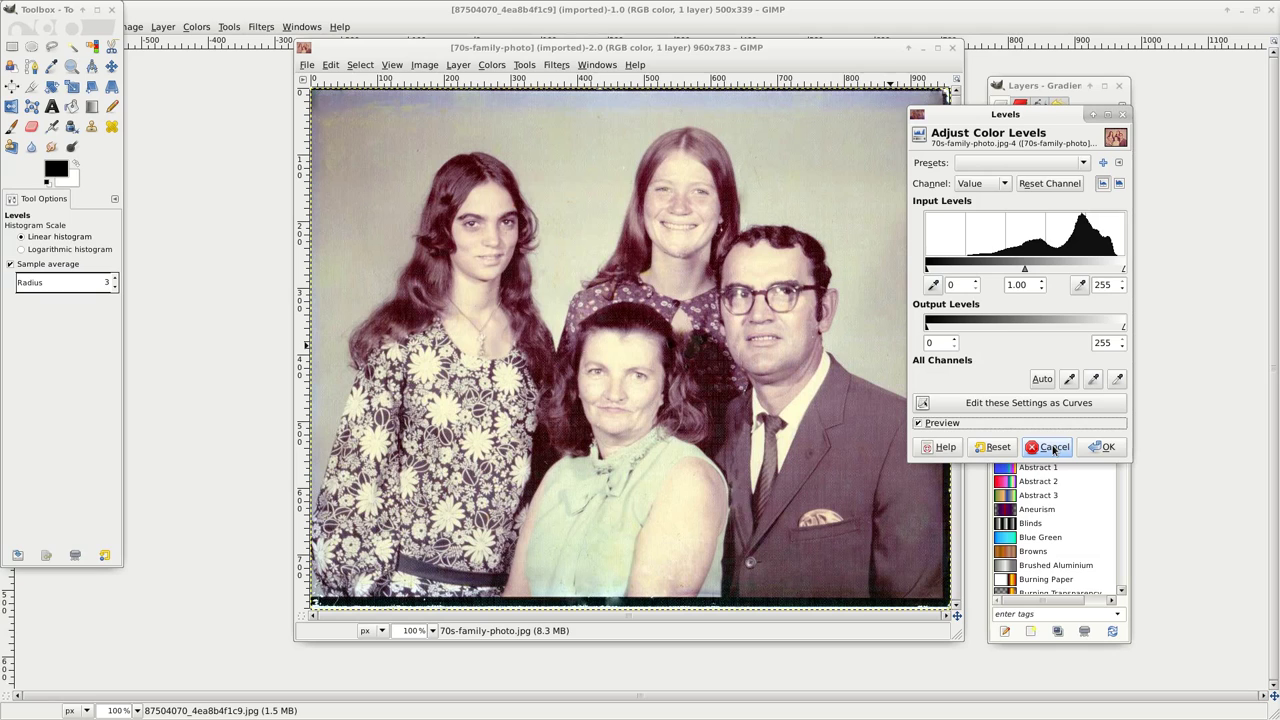
pyautogui.click(980, 425)
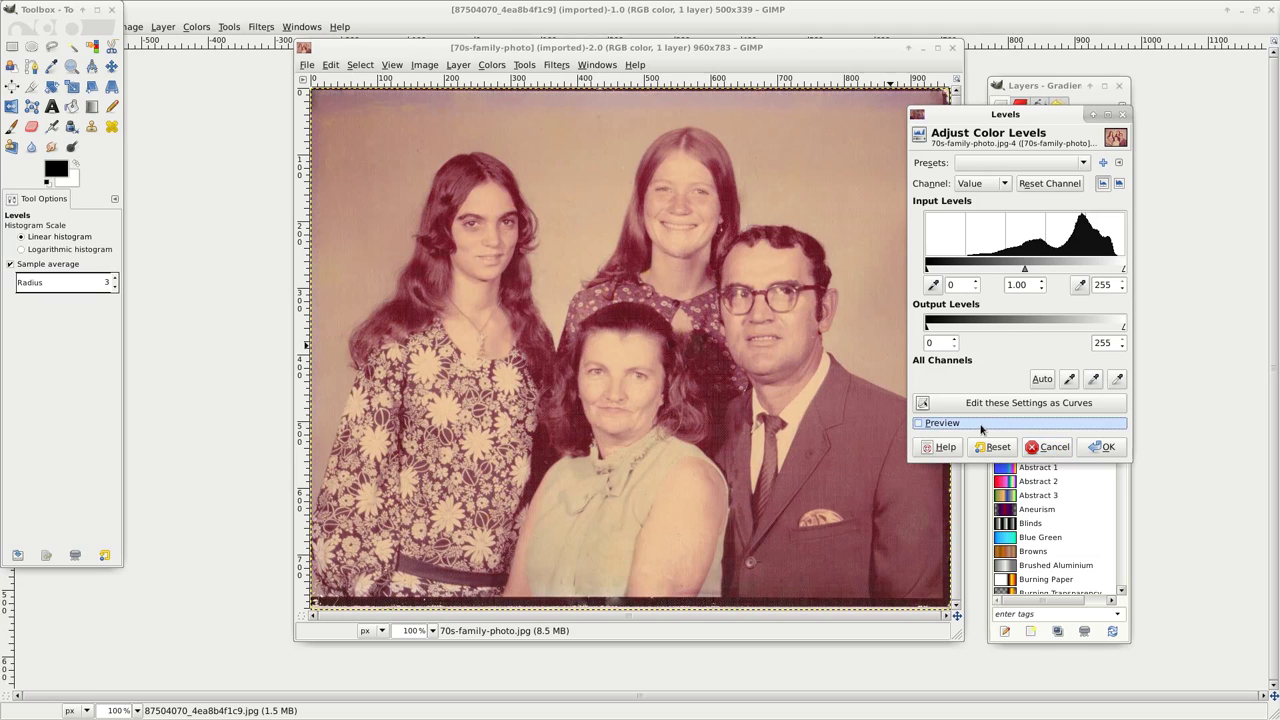
pyautogui.click(1050, 447)
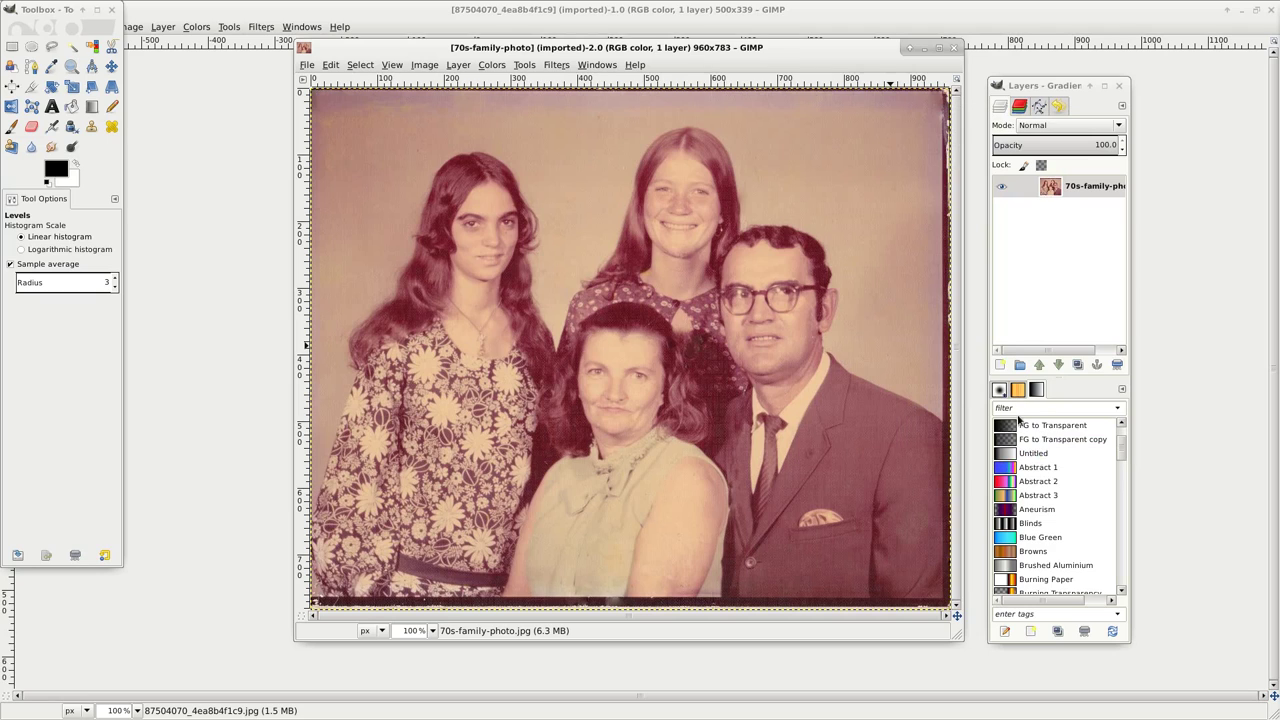
pyautogui.click(955, 48)
# Apply Auto levels to the 87504070 garden photo and toggle Preview to compare with the original.
pyautogui.click(196, 26)
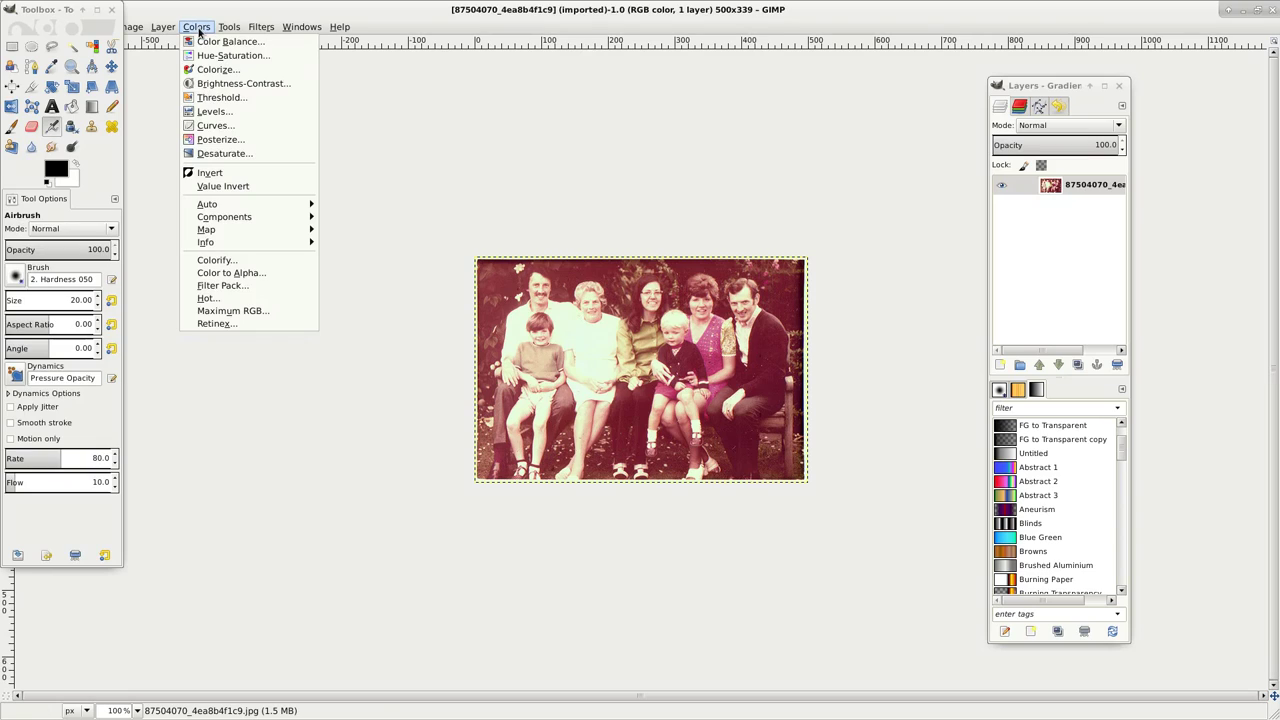
pyautogui.click(210, 111)
pyautogui.click(1040, 359)
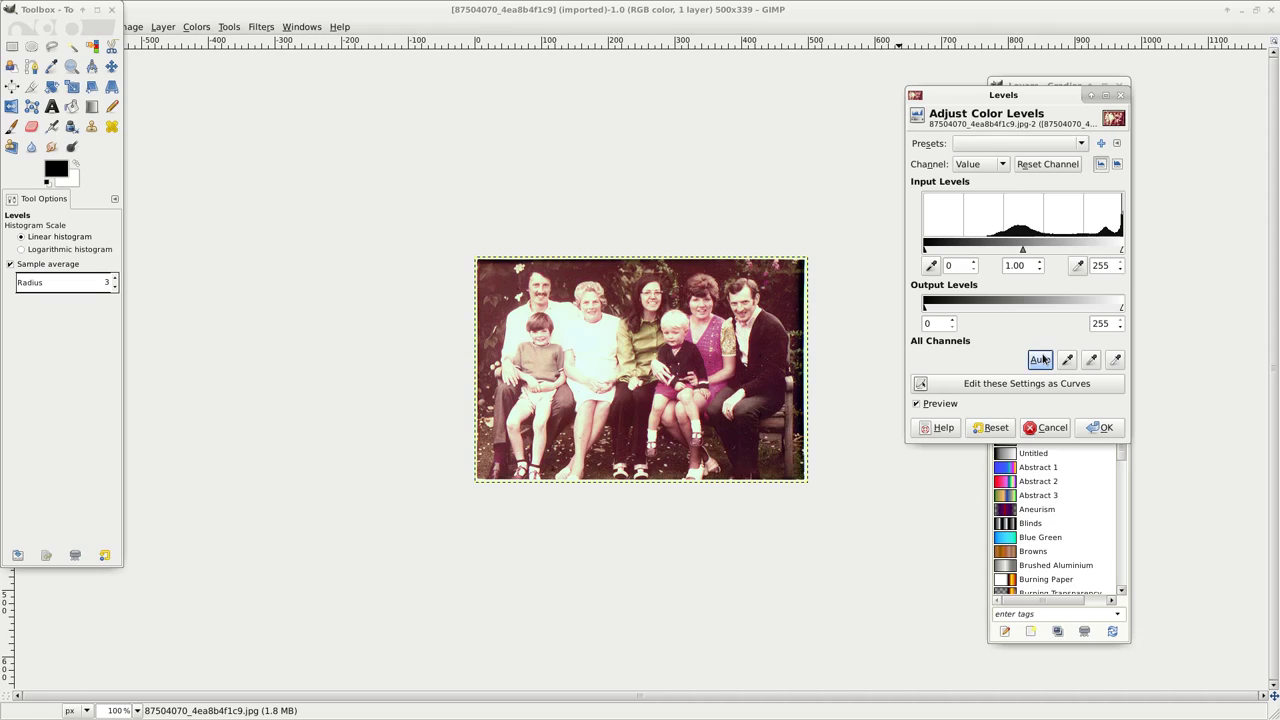
pyautogui.click(960, 405)
pyautogui.click(960, 405)
pyautogui.click(960, 405)
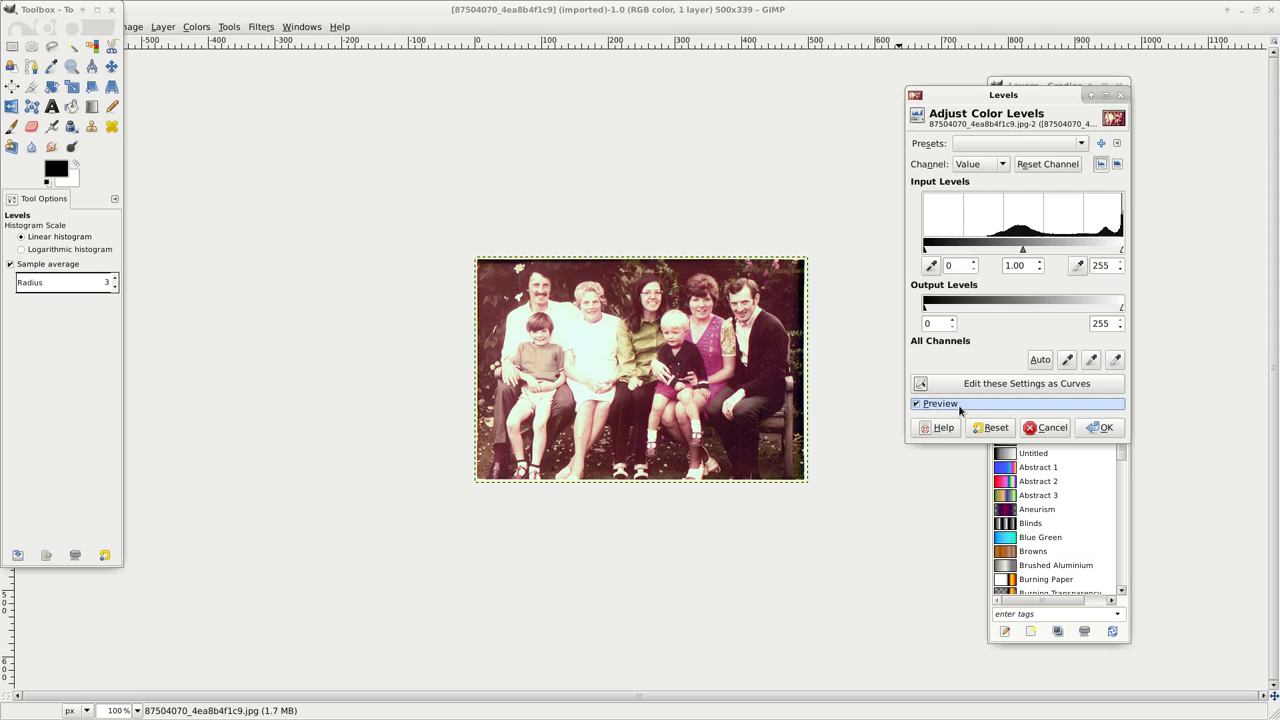
pyautogui.click(960, 405)
pyautogui.click(960, 405)
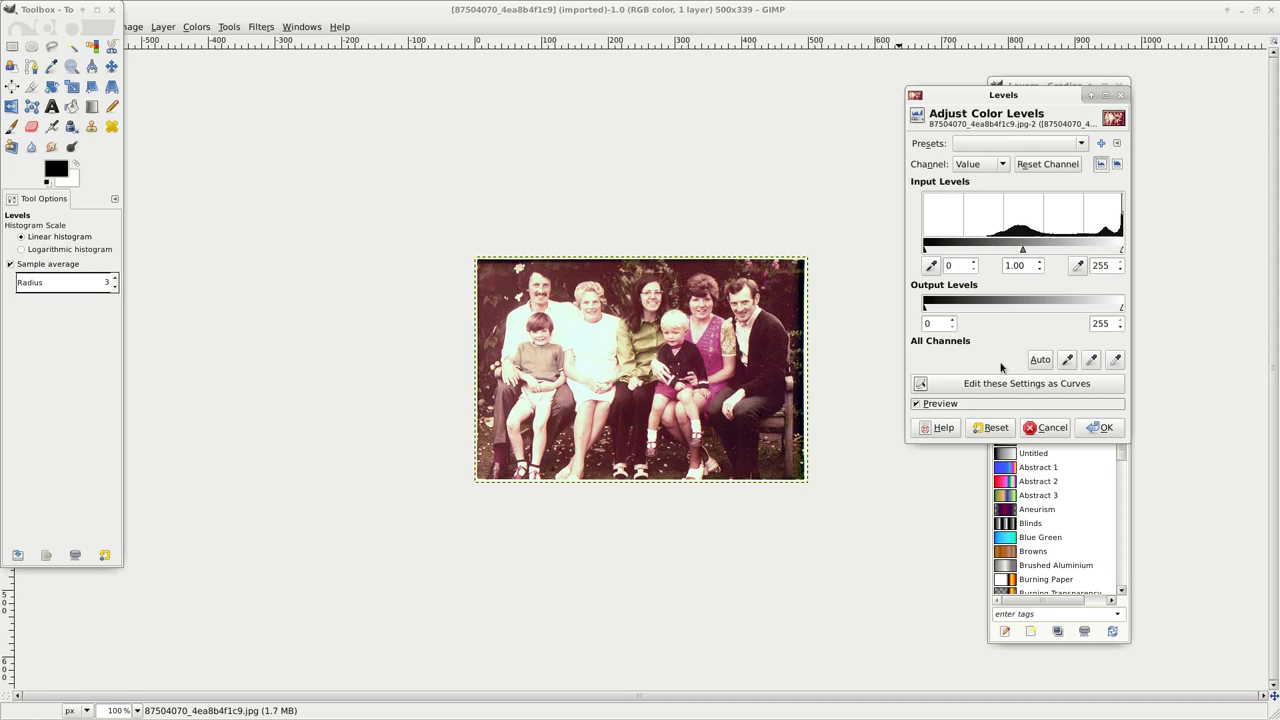
# Set the black input level to 80 and the Red channel's black point to 79, then cancel.
pyautogui.moveTo(924, 250); pyautogui.dragTo(986, 252)
pyautogui.click(986, 166)
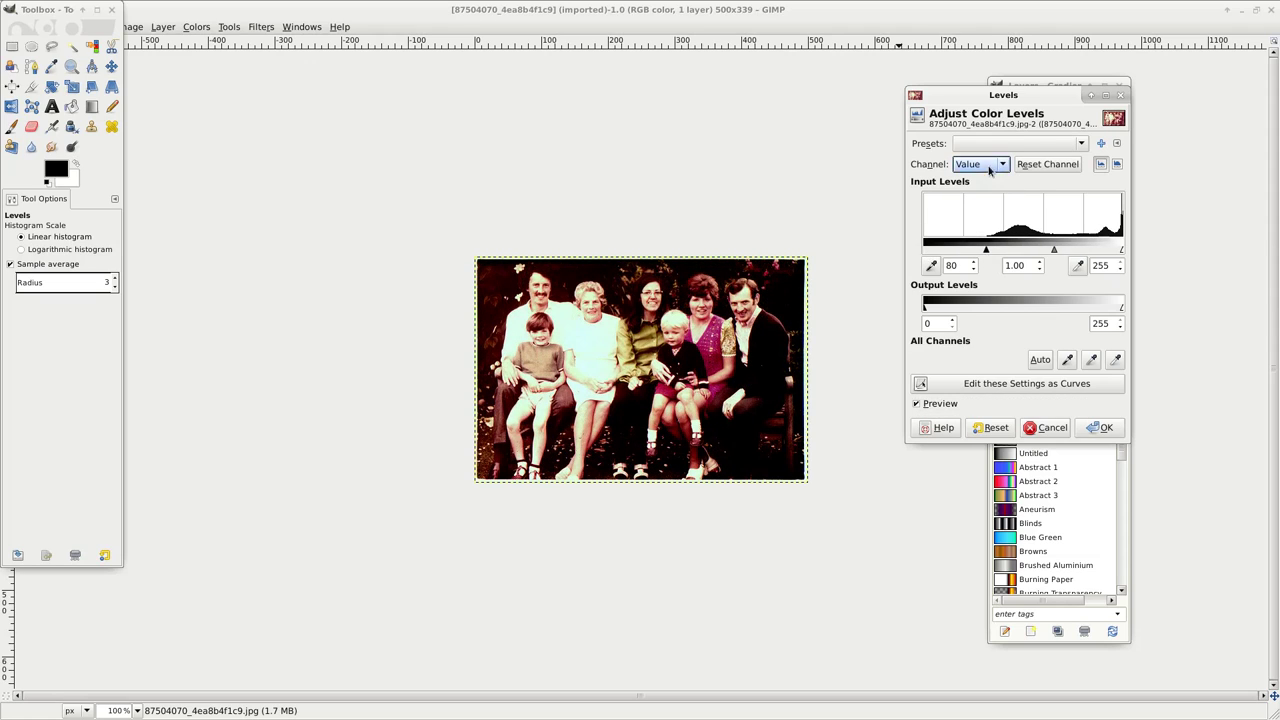
pyautogui.click(988, 183)
pyautogui.moveTo(967, 251); pyautogui.dragTo(985, 255)
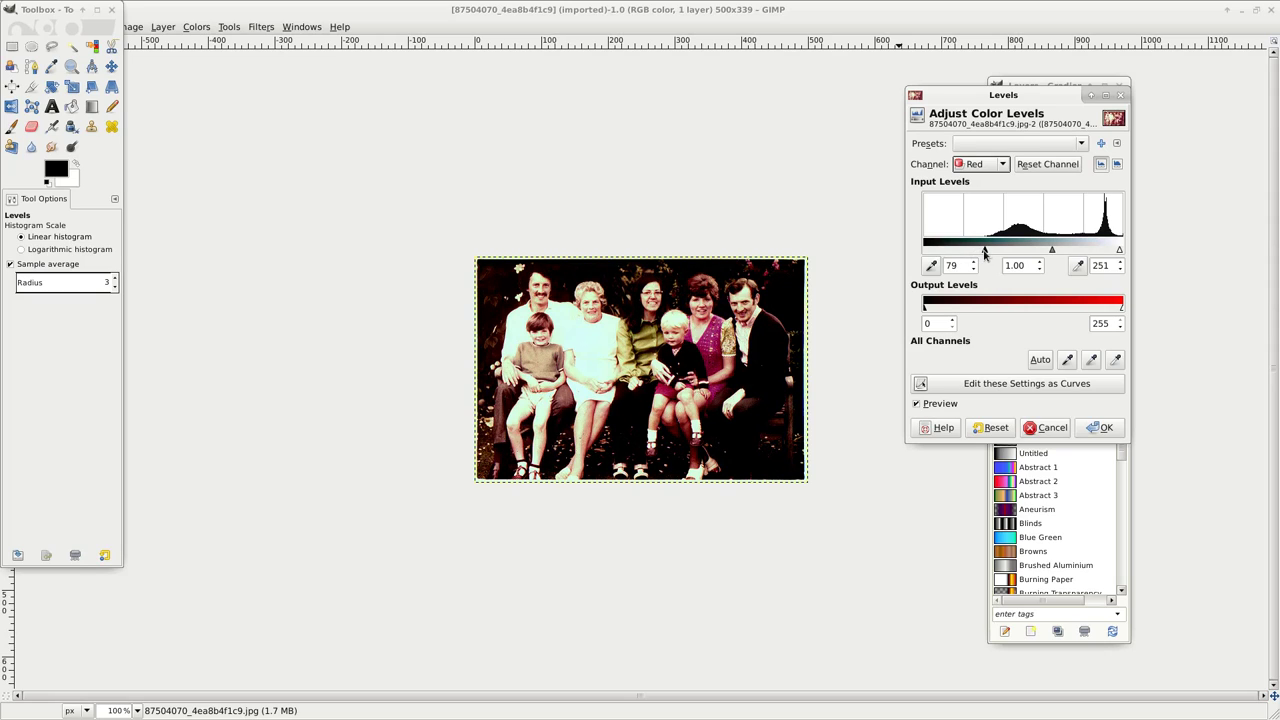
pyautogui.click(1055, 429)
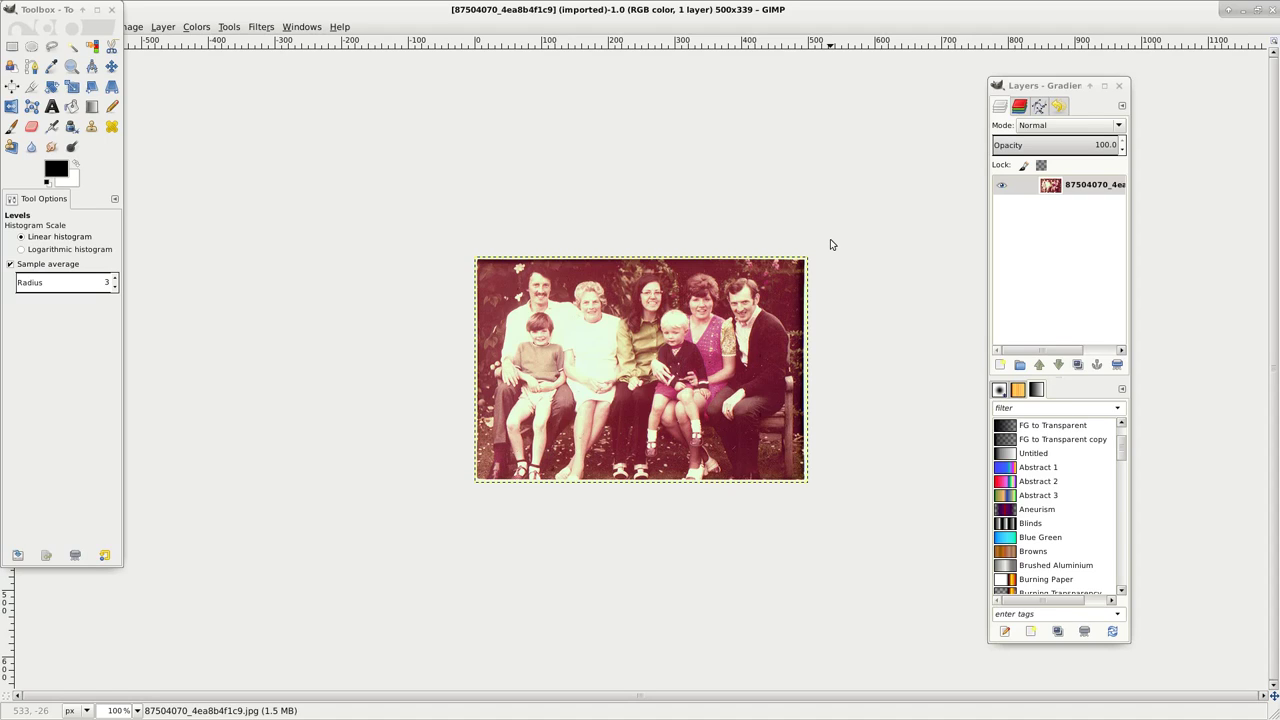
pyautogui.click(194, 28)
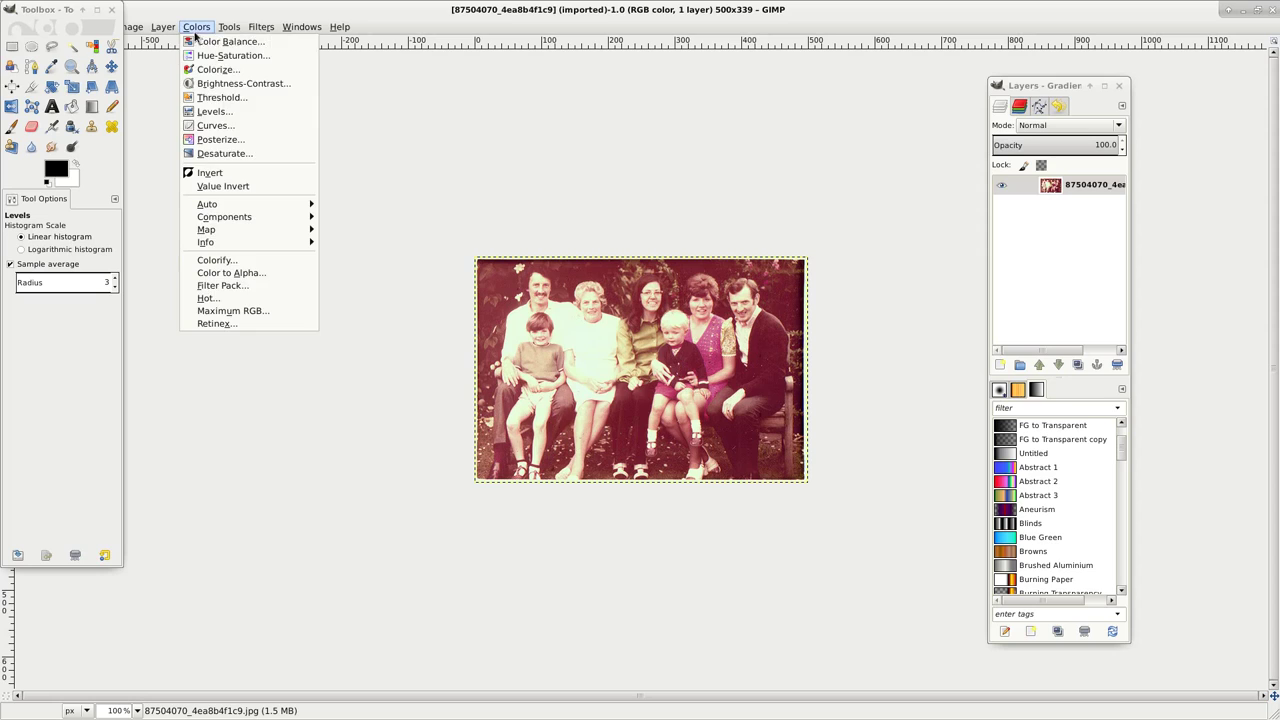
pyautogui.click(221, 112)
pyautogui.click(1040, 360)
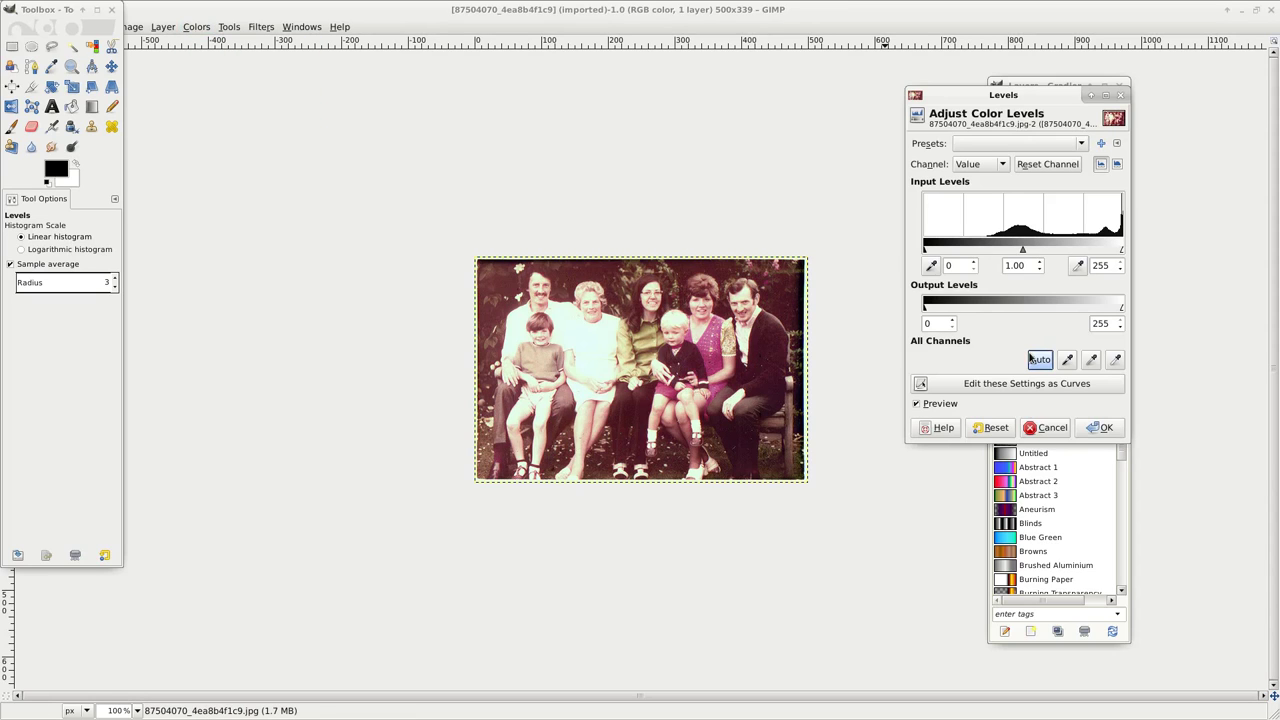
pyautogui.click(1045, 427)
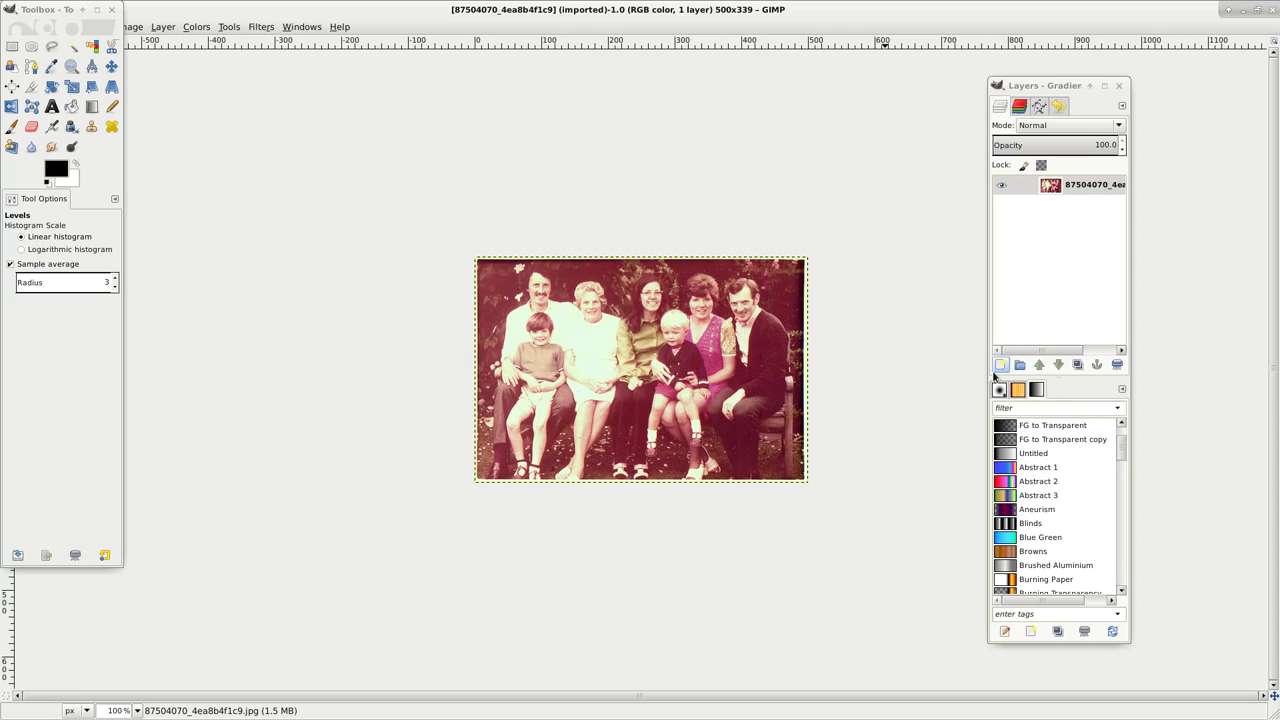